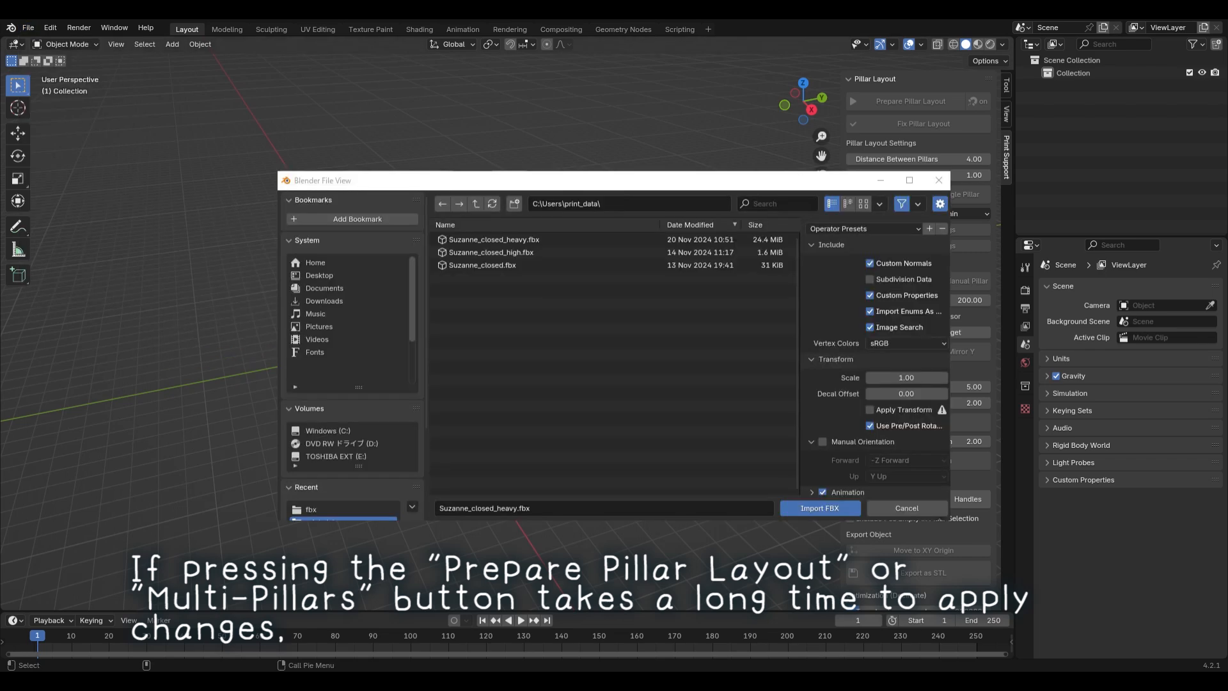
Step: Import the model Suzanne_closed_heavy.fbx into the scene
{"action": "double_click", "coordinate": [455, 236]}
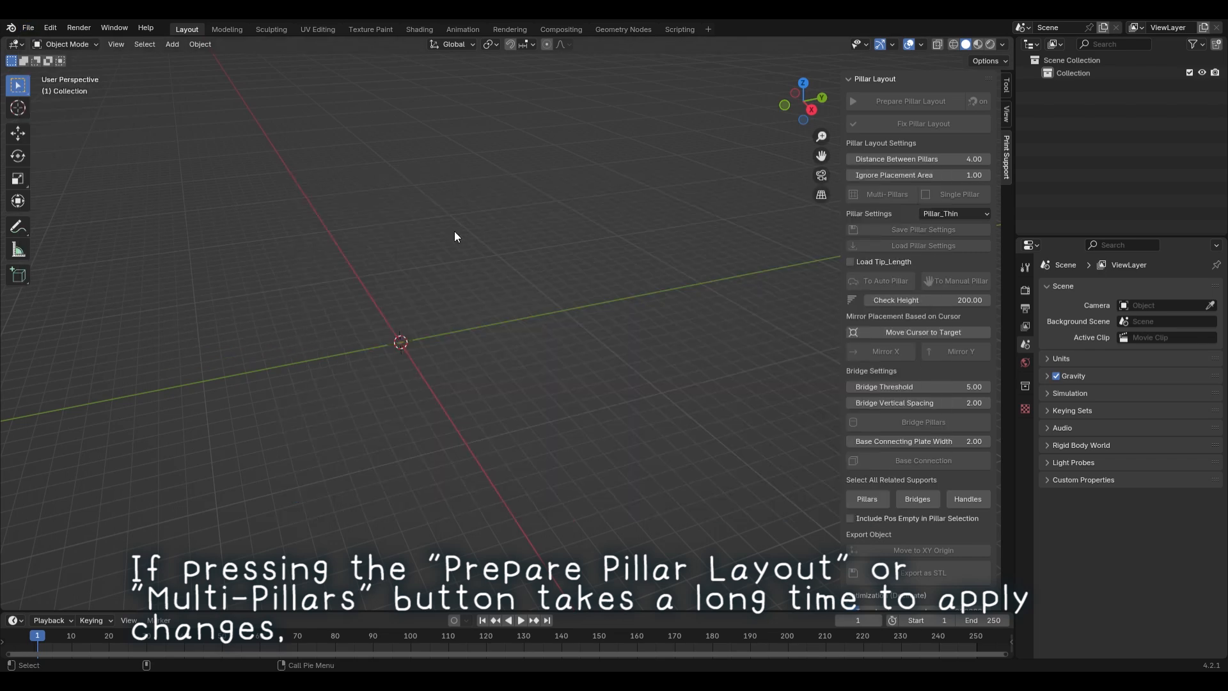
{"action": "scroll", "coordinate": [712, 212], "scroll_direction": "down", "scroll_amount": 5}
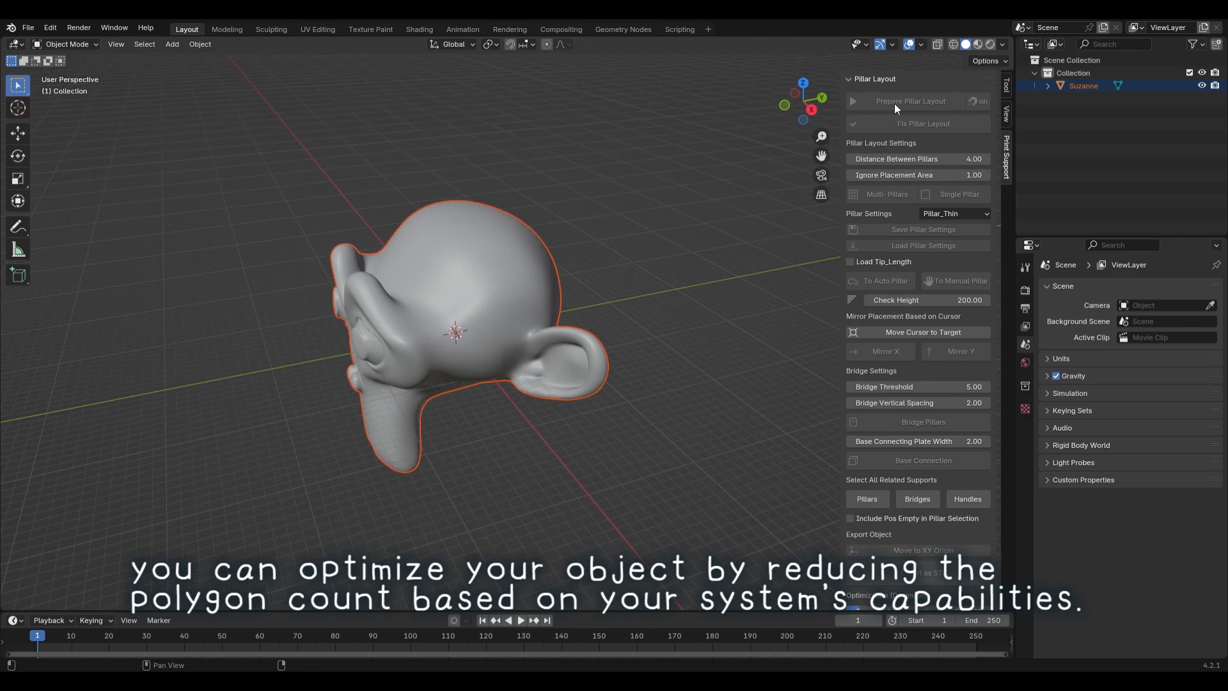
Step: Turn on the viewport statistics overlay and check the polygon count of the imported Suzanne head
{"action": "left_click", "coordinate": [923, 44]}
{"action": "left_click", "coordinate": [851, 153]}
{"action": "left_click", "coordinate": [370, 166]}
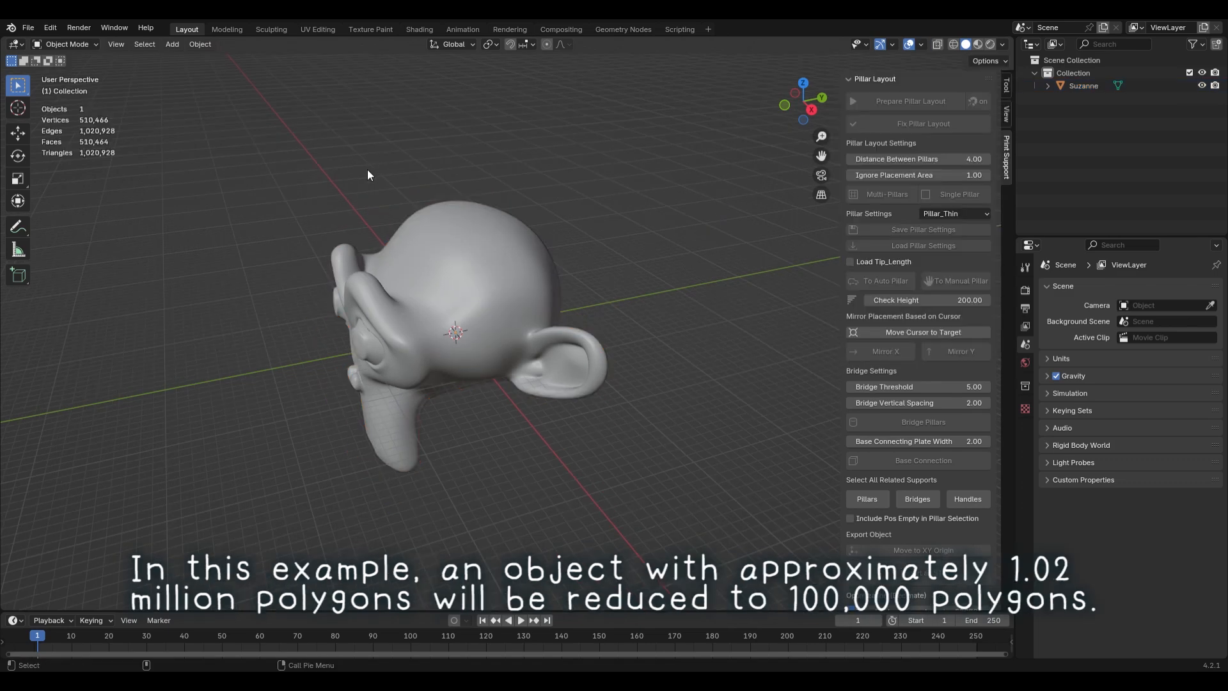
{"action": "left_click", "coordinate": [367, 283]}
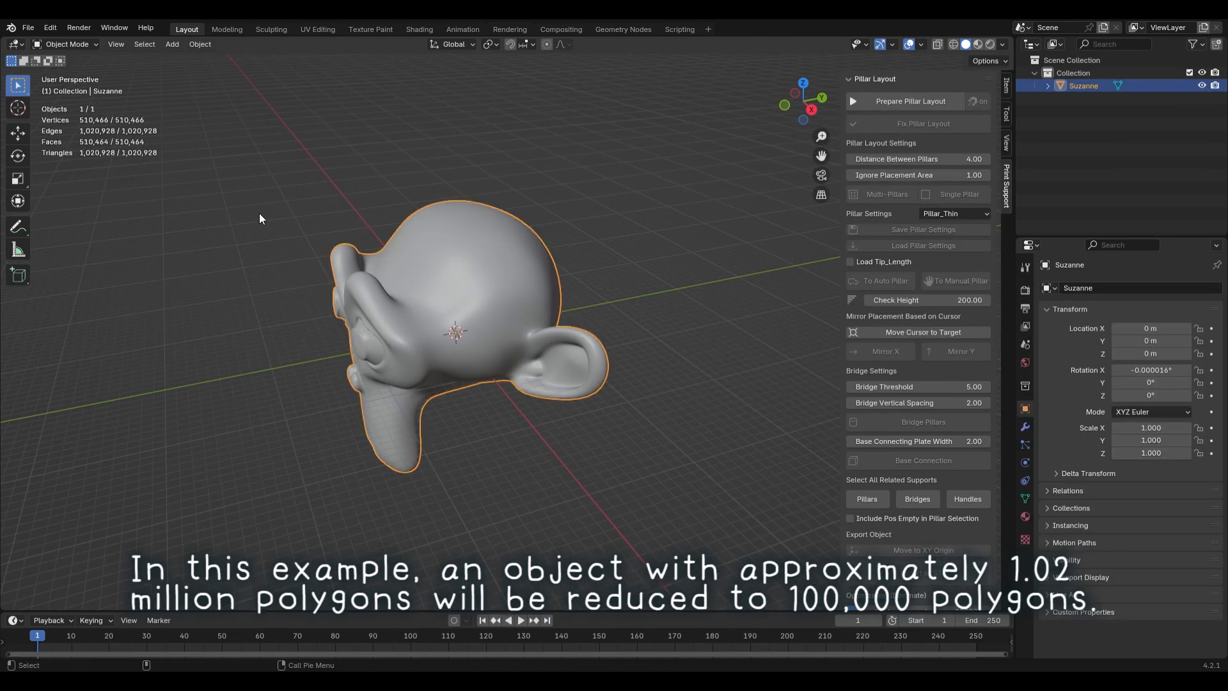
{"action": "left_click", "coordinate": [206, 159]}
Step: Decimate the Suzanne head to a target polygon count of 100000, inspect its outline and apply the reduction
{"action": "scroll", "coordinate": [934, 295], "scroll_direction": "down", "scroll_amount": 6}
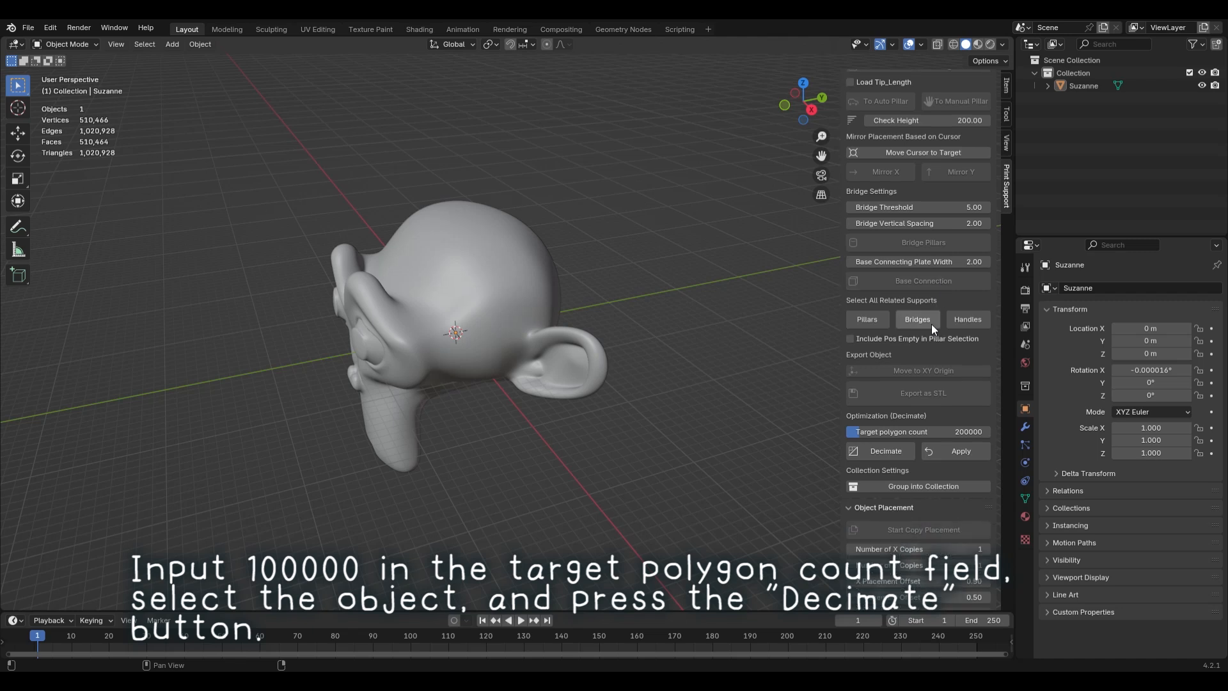
{"action": "left_click", "coordinate": [957, 432]}
{"action": "type", "text": "100000"}
{"action": "key", "text": "Return"}
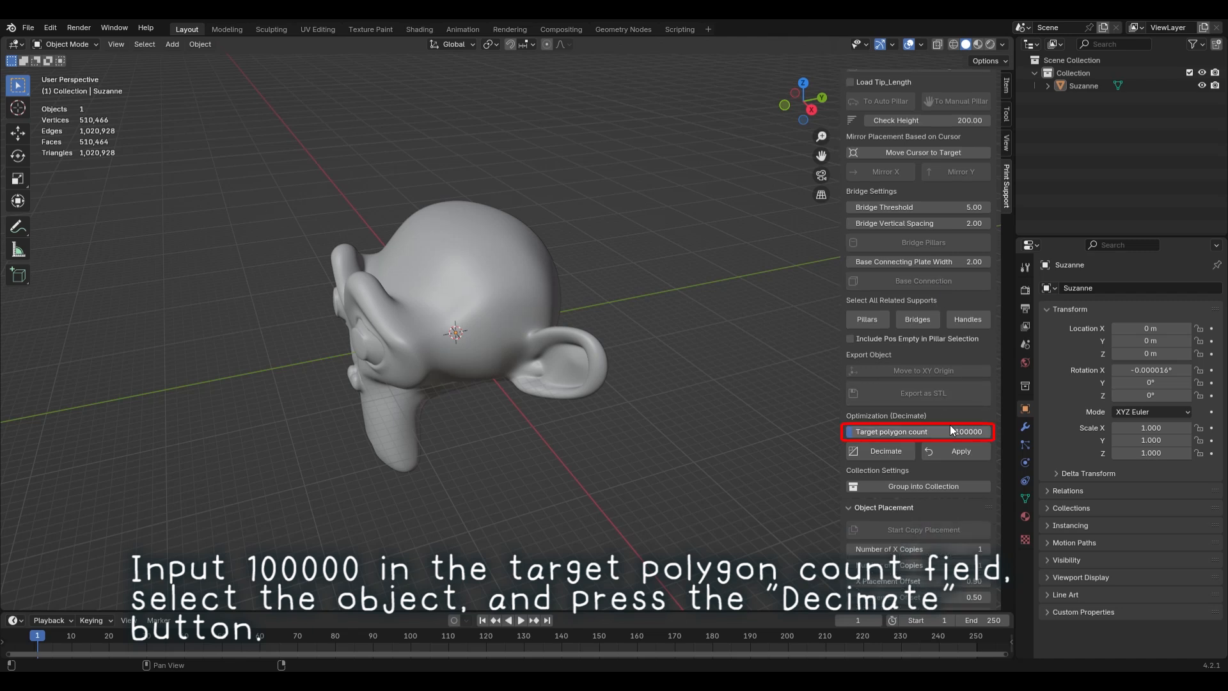
{"action": "left_click", "coordinate": [460, 268]}
{"action": "left_click", "coordinate": [870, 451]}
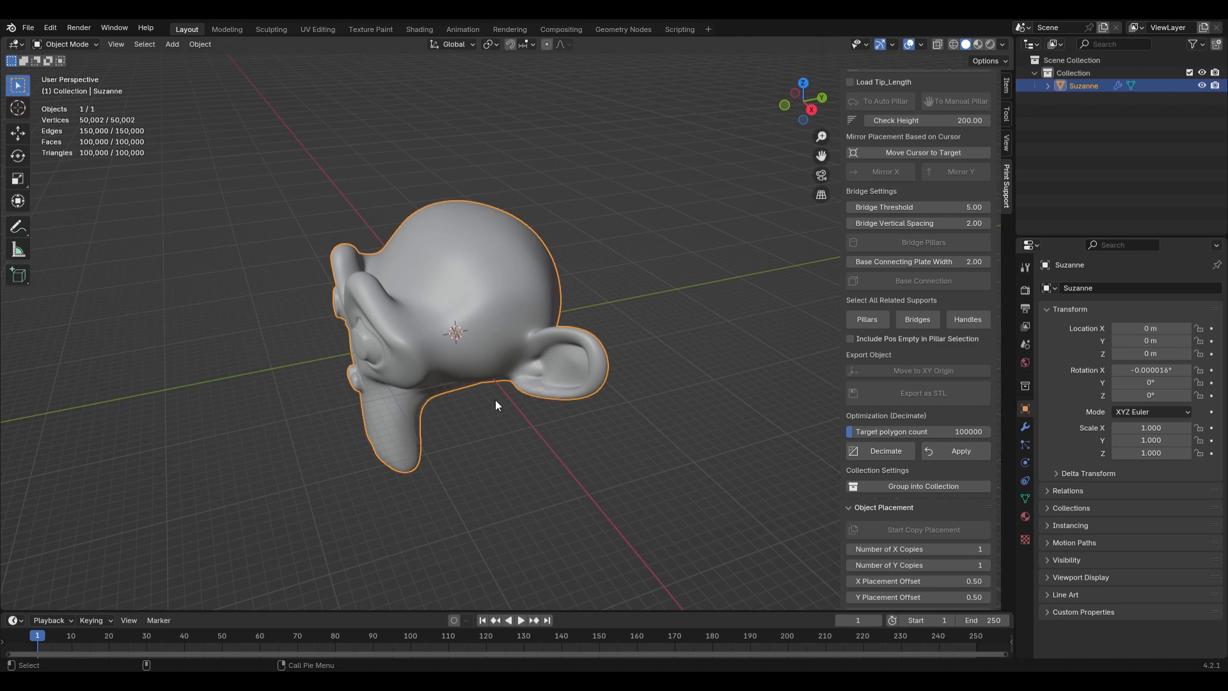
{"action": "middle_click_drag", "start_coordinate": [316, 370], "coordinate": [907, 345]}
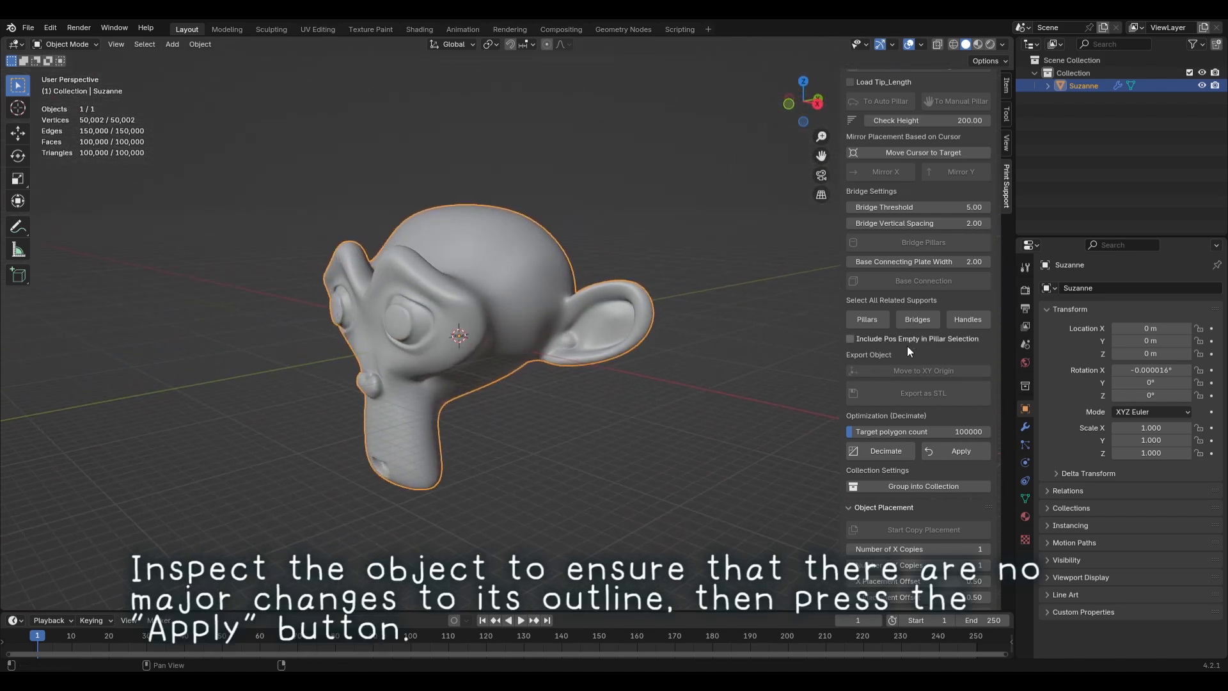
{"action": "left_click", "coordinate": [934, 452]}
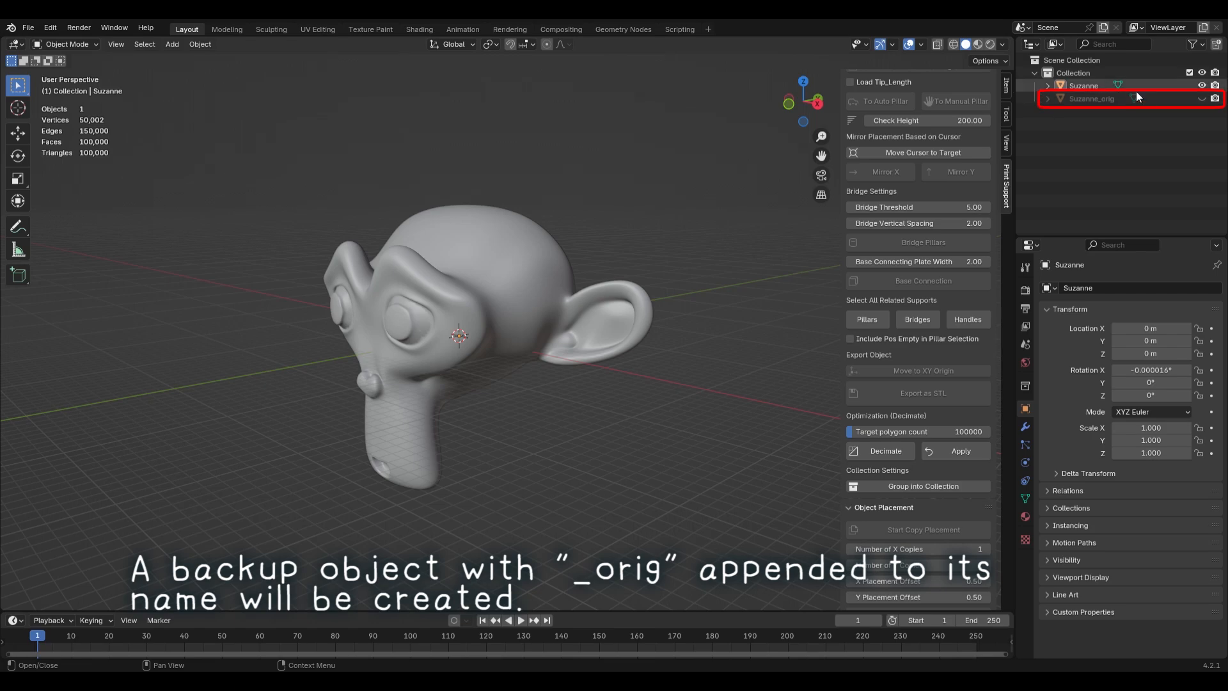
Step: Temporarily unhide the Suzanne_orig backup to compare its surface with the decimated head, and hide it again
{"action": "left_click", "coordinate": [1202, 99]}
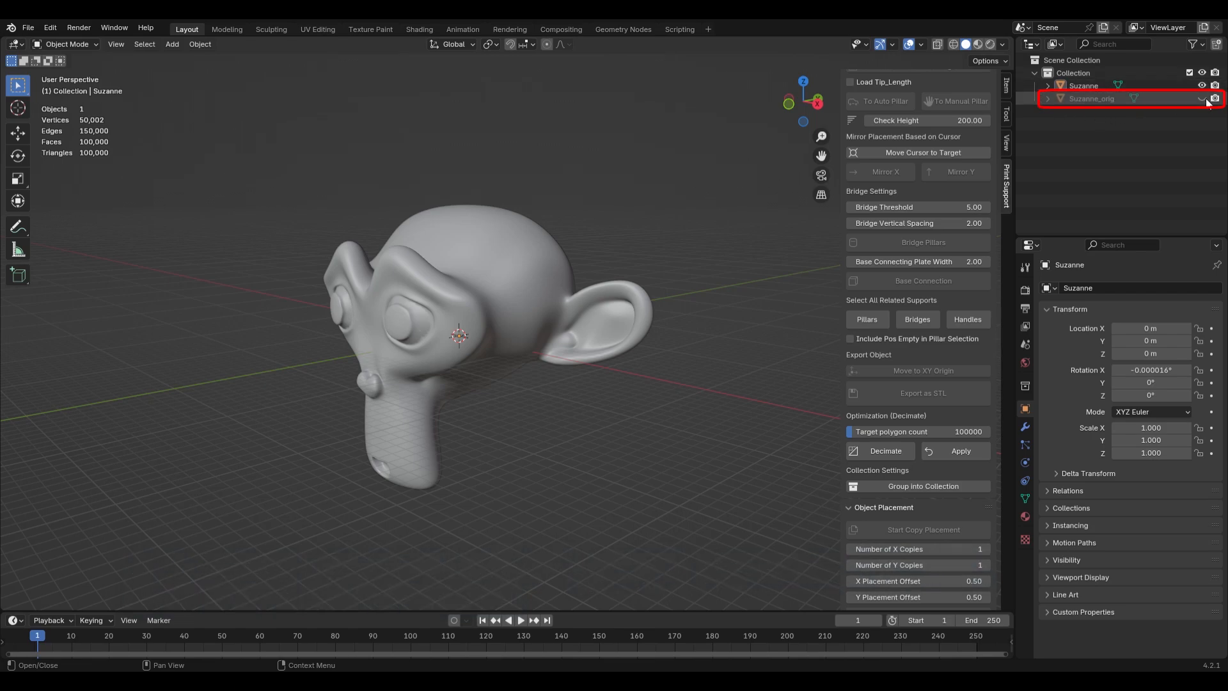
{"action": "middle_click_drag", "start_coordinate": [409, 320], "coordinate": [334, 325]}
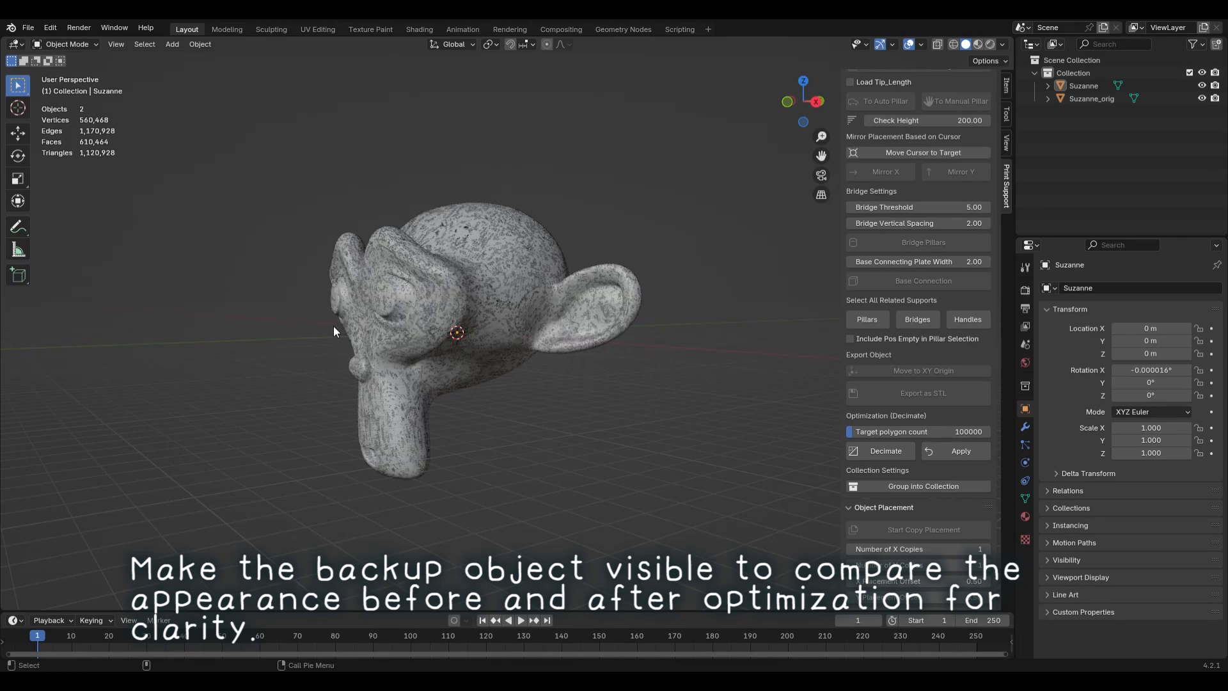
{"action": "left_click", "coordinate": [1202, 99]}
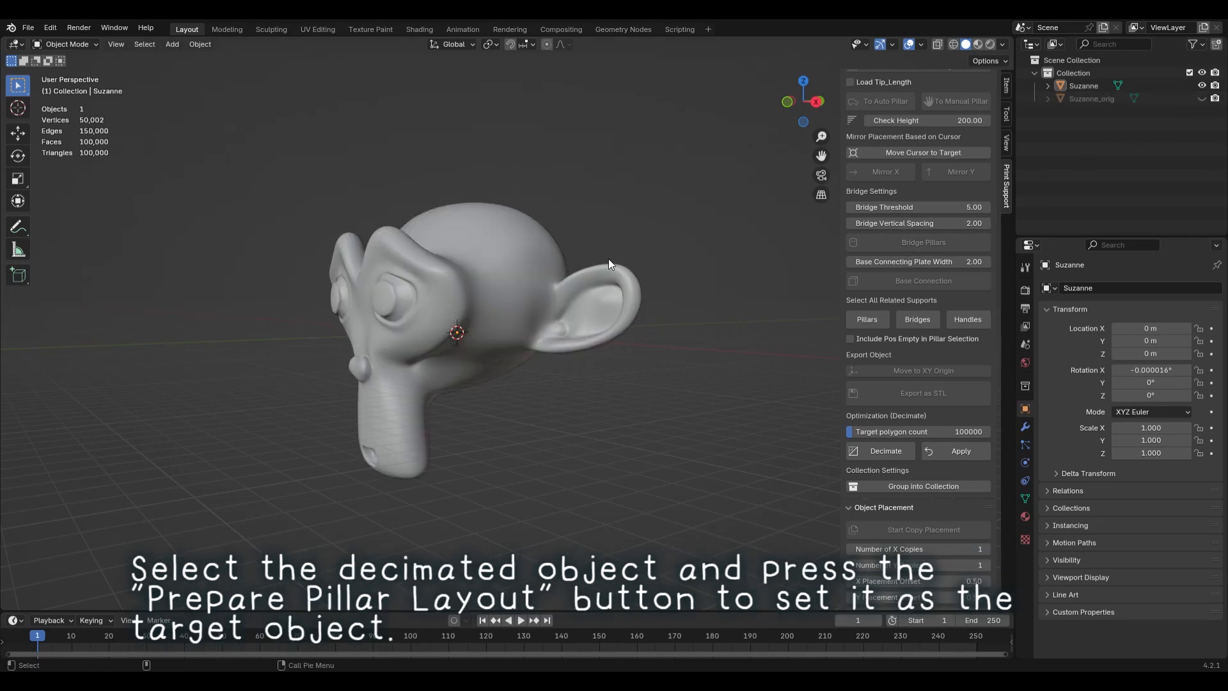
Step: Set the decimated Suzanne head as the target object with Prepare Pillar Layout
{"action": "left_click", "coordinate": [499, 267]}
{"action": "scroll", "coordinate": [876, 190], "scroll_direction": "up", "scroll_amount": 7}
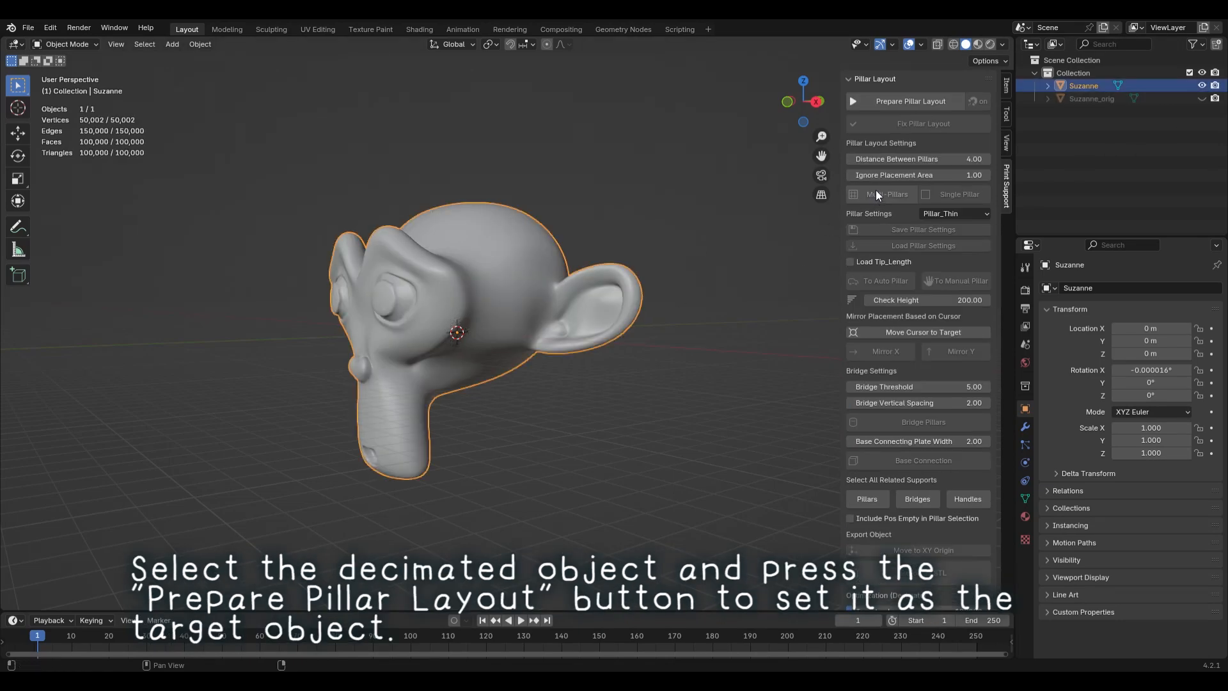
{"action": "left_click", "coordinate": [878, 102]}
Step: In the right side view, rotate the head about -28.7° around X and raise it to about 12.24 m on Z
{"action": "left_click", "coordinate": [817, 102]}
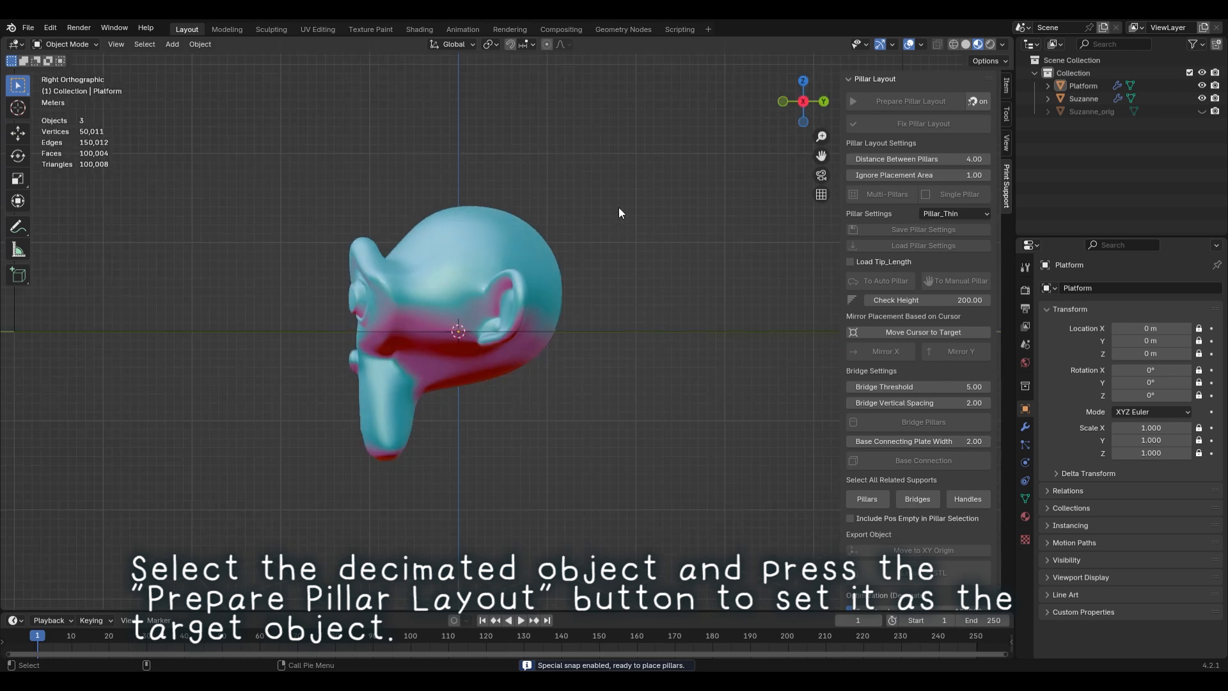
{"action": "key", "text": "r"}
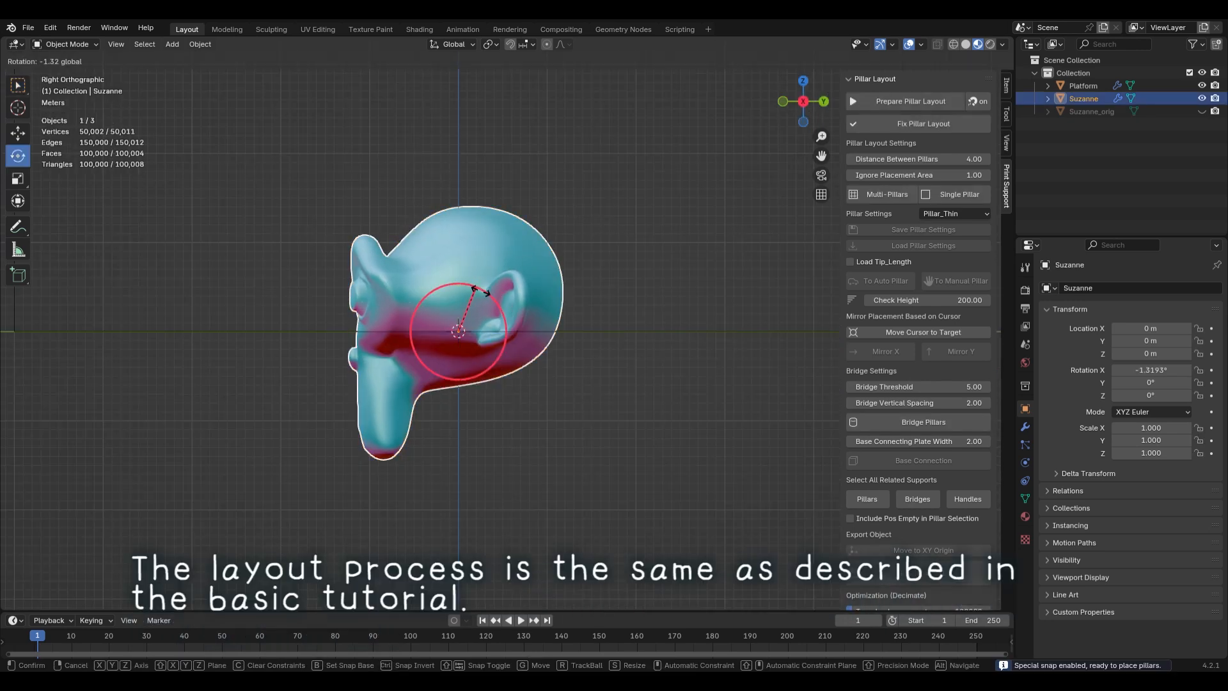
{"action": "key", "text": "g"}
{"action": "left_click_drag", "start_coordinate": [495, 300], "coordinate": [474, 193]}
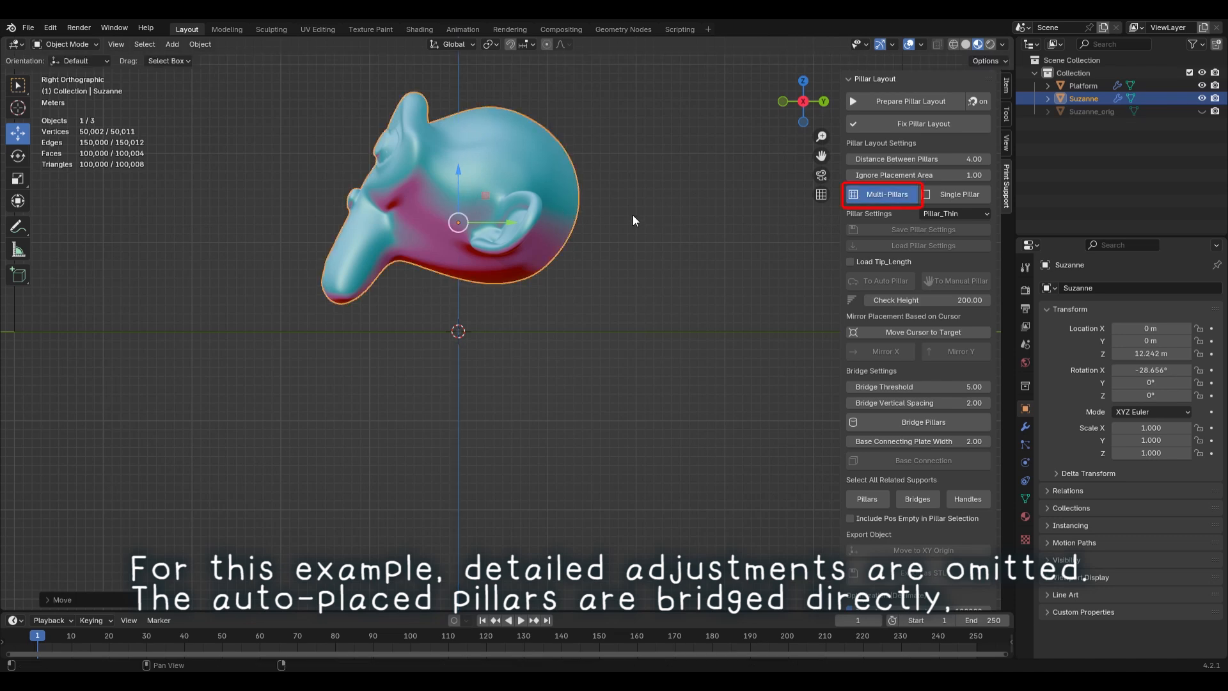
Step: Auto-place multiple pillars under the head with Multi-Pillars and connect them with bridges
{"action": "middle_click_drag", "start_coordinate": [403, 276], "coordinate": [490, 306]}
{"action": "left_click", "coordinate": [877, 421]}
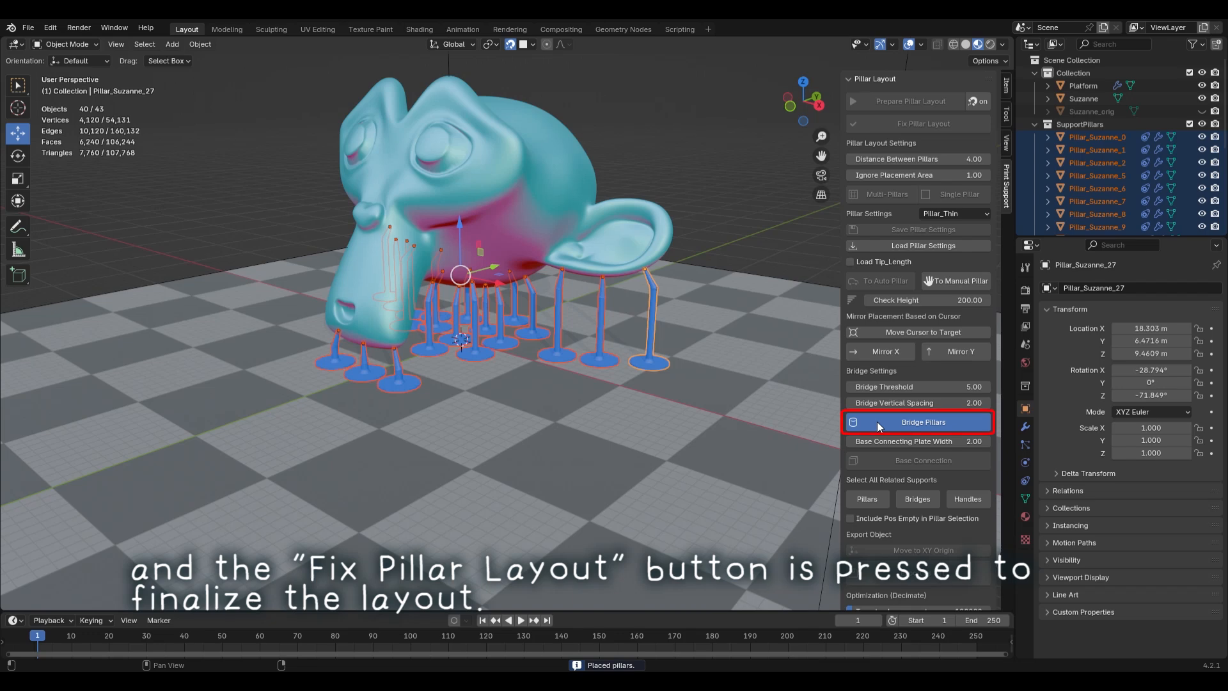
Step: Fix the pillar layout of the decimated Suzanne head and deselect everything
{"action": "left_click", "coordinate": [490, 168]}
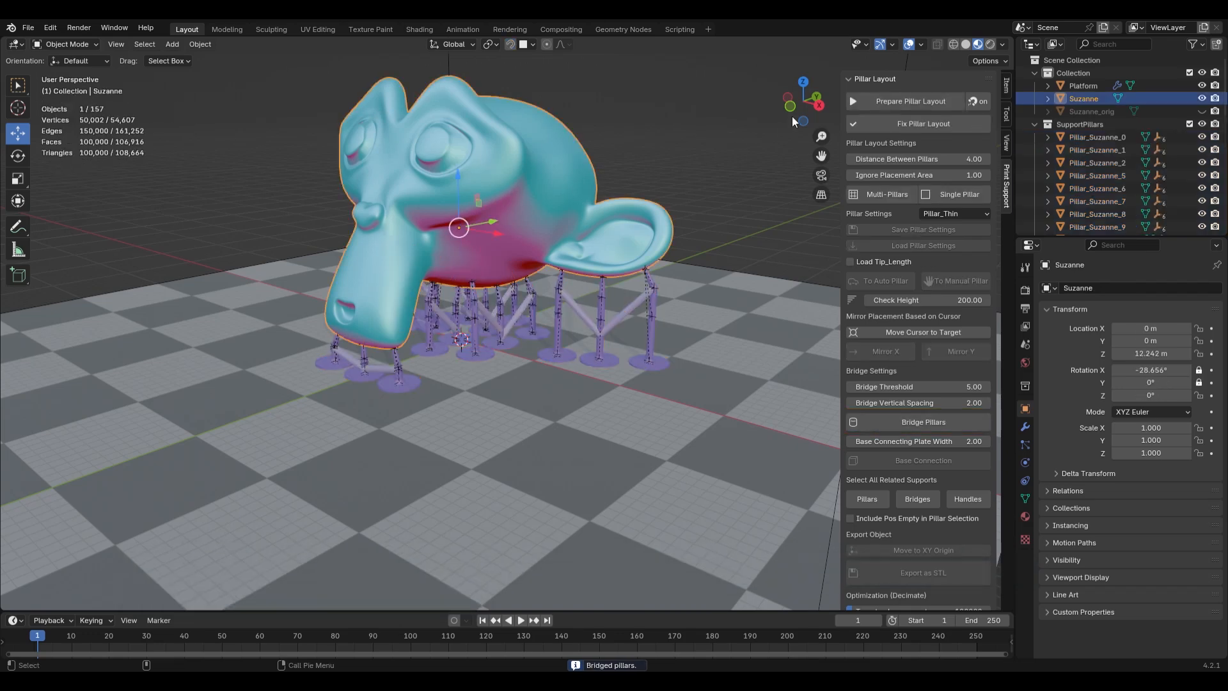
{"action": "left_click", "coordinate": [873, 120]}
{"action": "scroll", "coordinate": [574, 241], "scroll_direction": "down", "scroll_amount": 3}
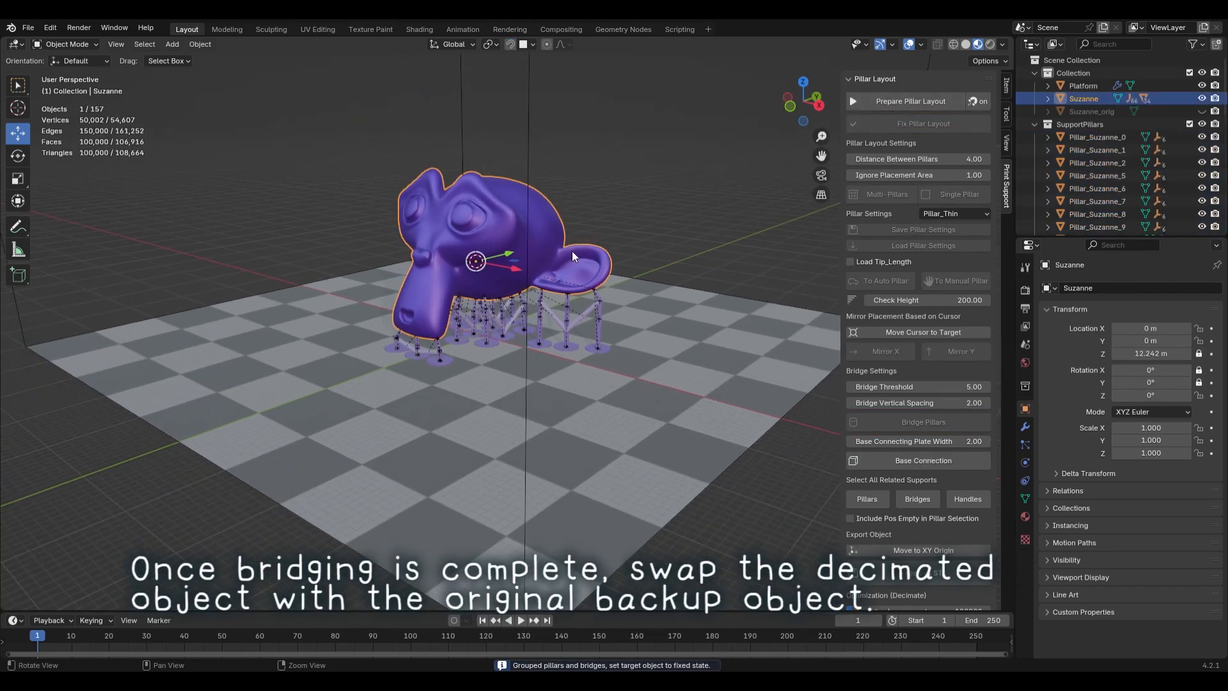
{"action": "middle_click_drag", "start_coordinate": [574, 242], "coordinate": [572, 261], "text": "alt"}
{"action": "key", "text": "q"}
{"action": "left_click", "coordinate": [676, 286]}
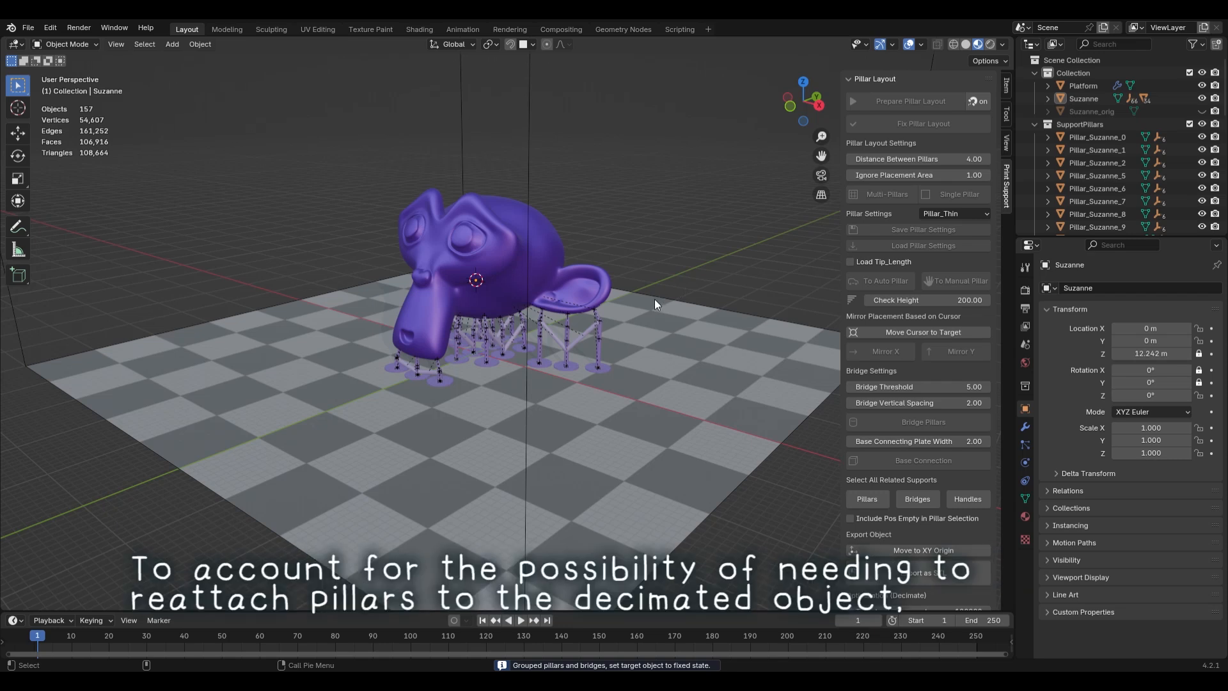
Step: Create a backup duplicate of the fixed head with its supports, using copy placement with 2 copies along X
{"action": "scroll", "coordinate": [911, 427], "scroll_direction": "down", "scroll_amount": 4}
{"action": "scroll", "coordinate": [911, 428], "scroll_direction": "down", "scroll_amount": 6}
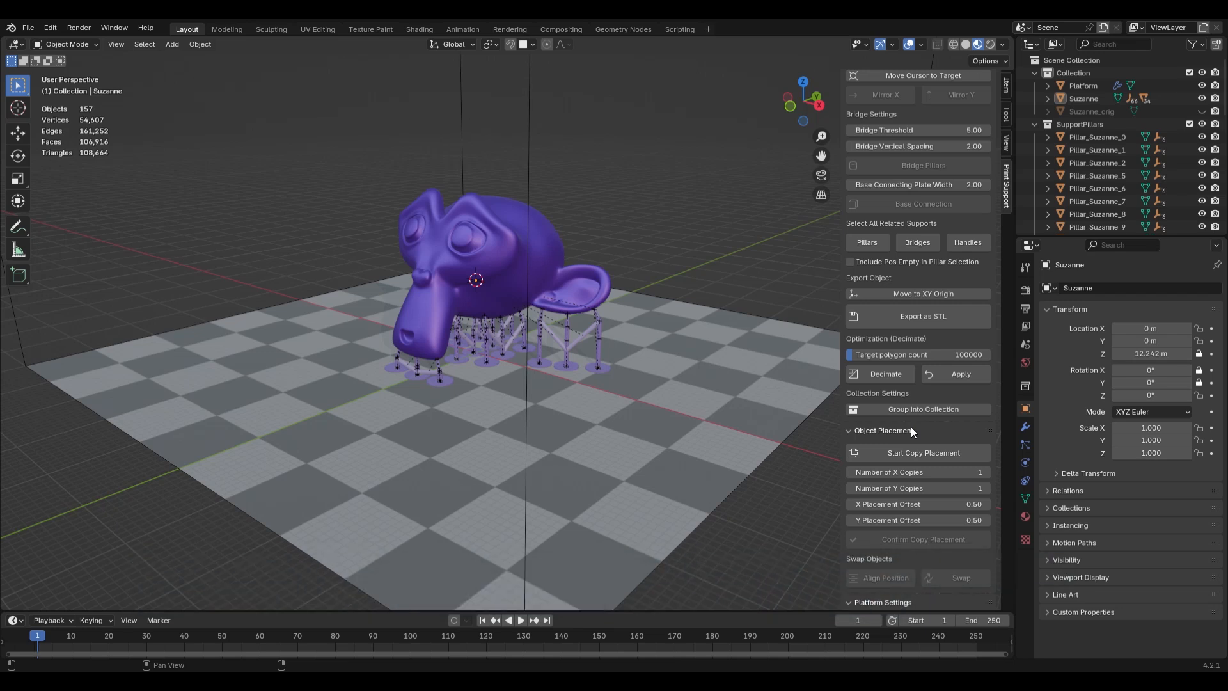
{"action": "left_click", "coordinate": [489, 263]}
{"action": "left_click", "coordinate": [897, 452]}
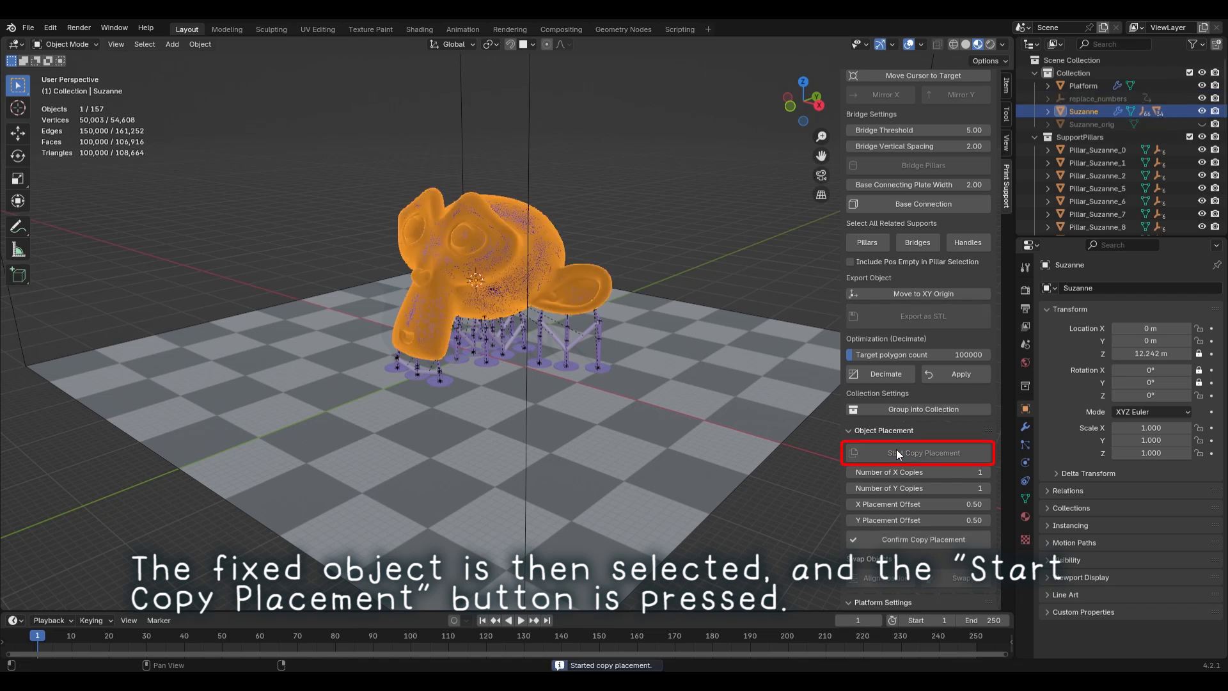
{"action": "left_click", "coordinate": [987, 472]}
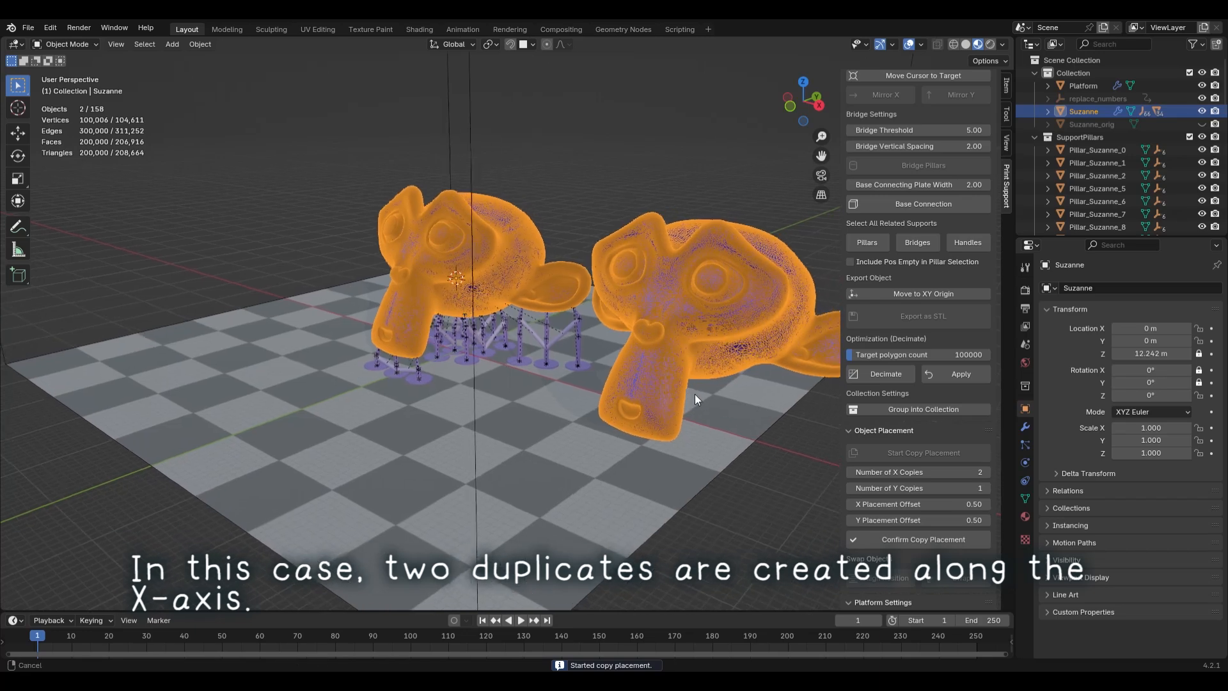
{"action": "middle_click_drag", "start_coordinate": [695, 394], "coordinate": [648, 390]}
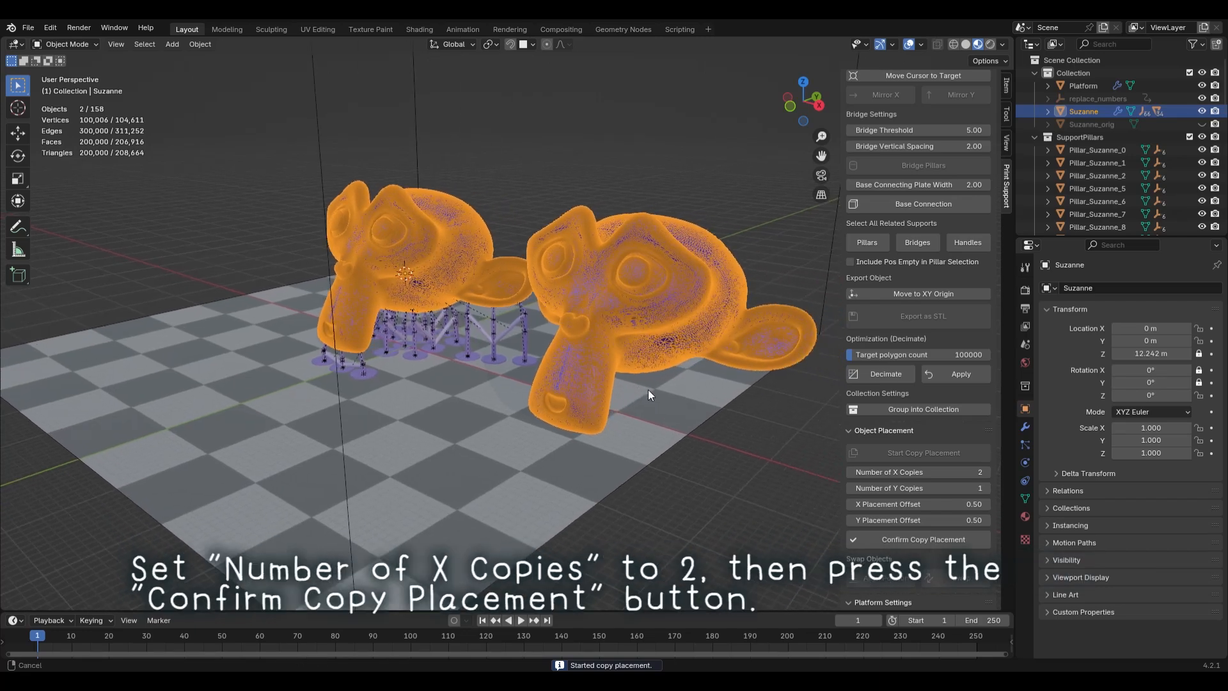
{"action": "left_click", "coordinate": [888, 539]}
{"action": "mouse_move", "coordinate": [700, 462]}
{"action": "middle_mouse_down"}
{"action": "mouse_move", "coordinate": [611, 439]}
{"action": "mouse_move", "coordinate": [673, 462]}
{"action": "mouse_move", "coordinate": [684, 449]}
{"action": "middle_mouse_up"}
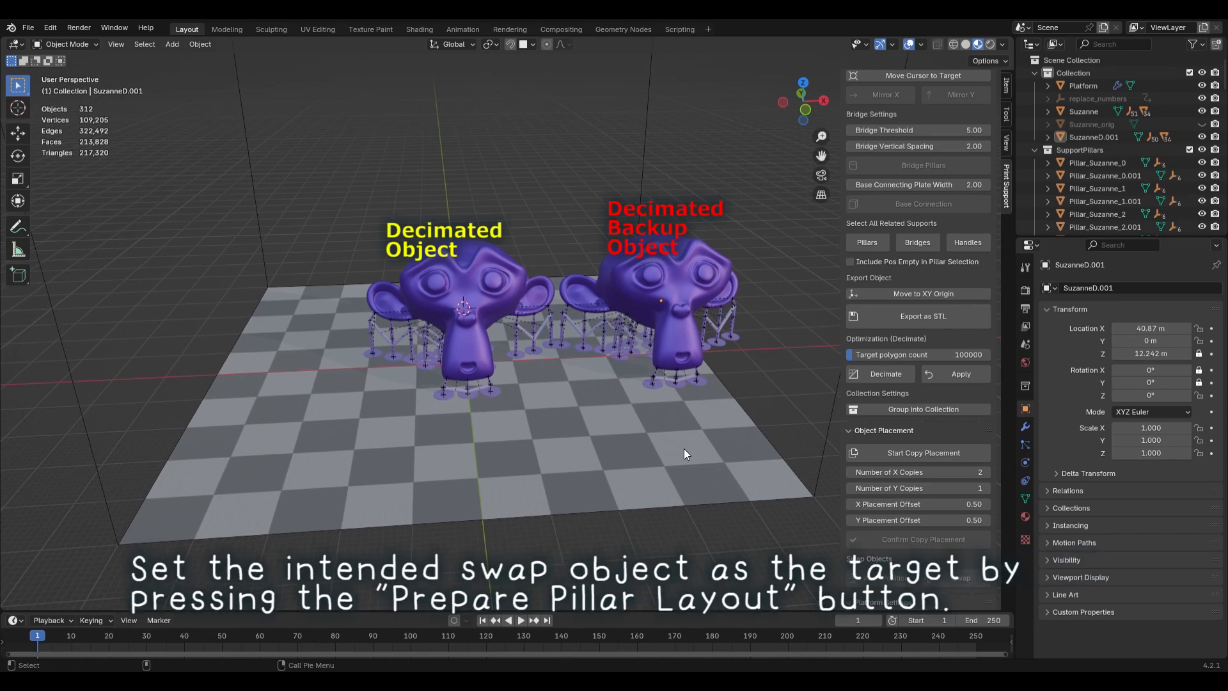
Step: Set the original decimated head at the platform's centre as the target again with Prepare Pillar Layout
{"action": "left_click", "coordinate": [491, 278]}
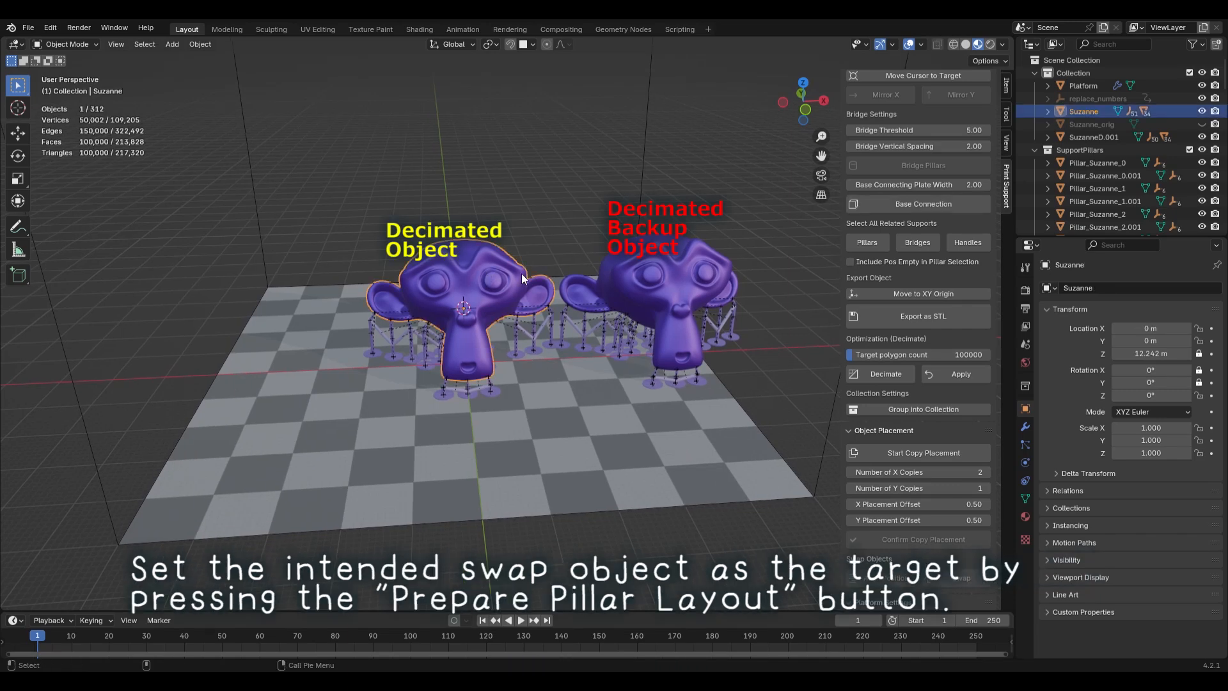
{"action": "scroll", "coordinate": [884, 224], "scroll_direction": "up", "scroll_amount": 10}
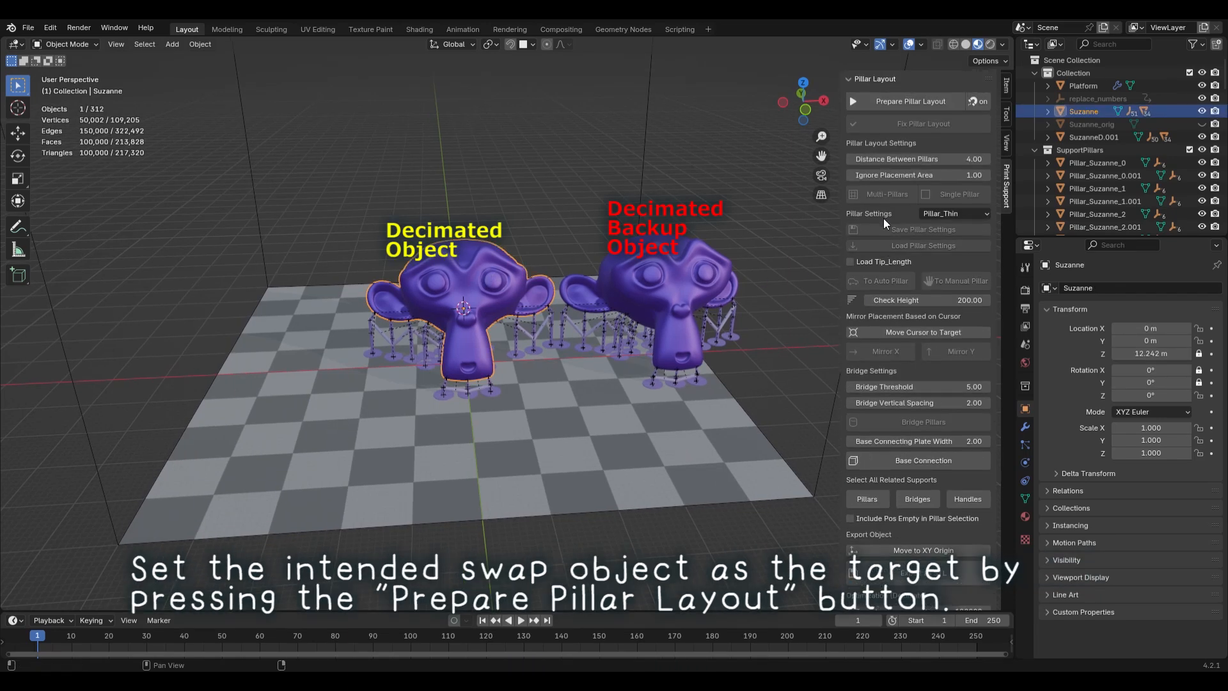
{"action": "left_click", "coordinate": [893, 102]}
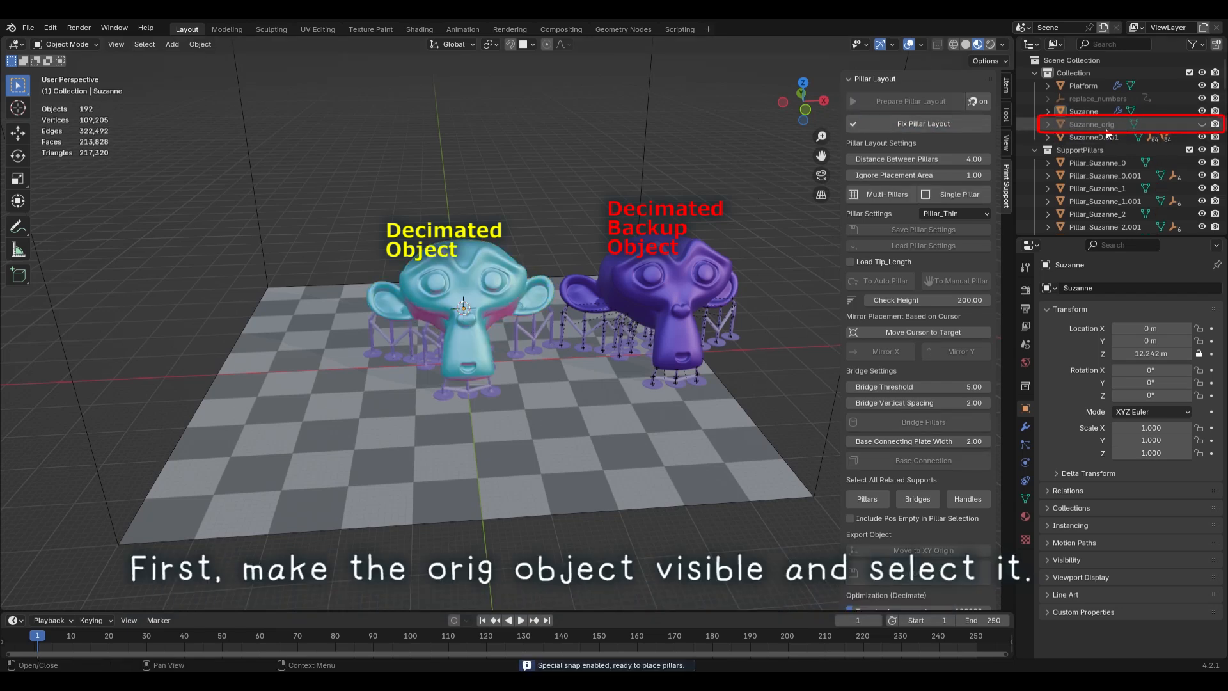
Step: Unhide the Suzanne_orig backup and align its position with the decimated Suzanne head
{"action": "left_click", "coordinate": [1202, 125]}
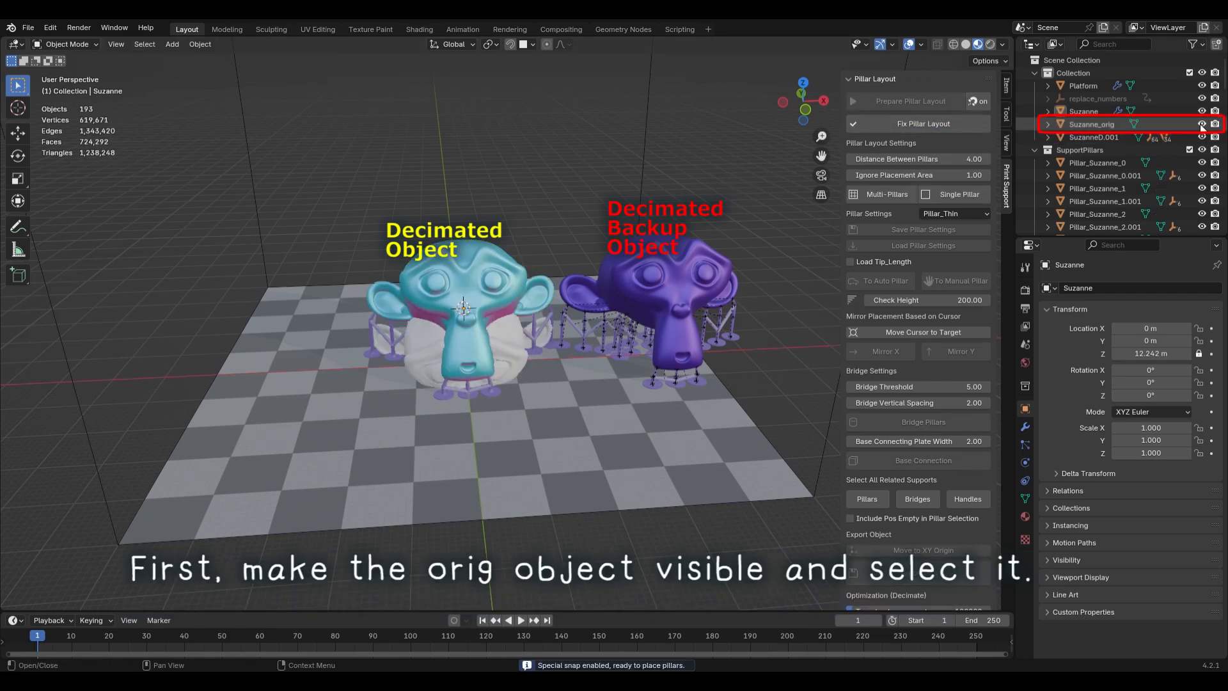
{"action": "left_click", "coordinate": [509, 356]}
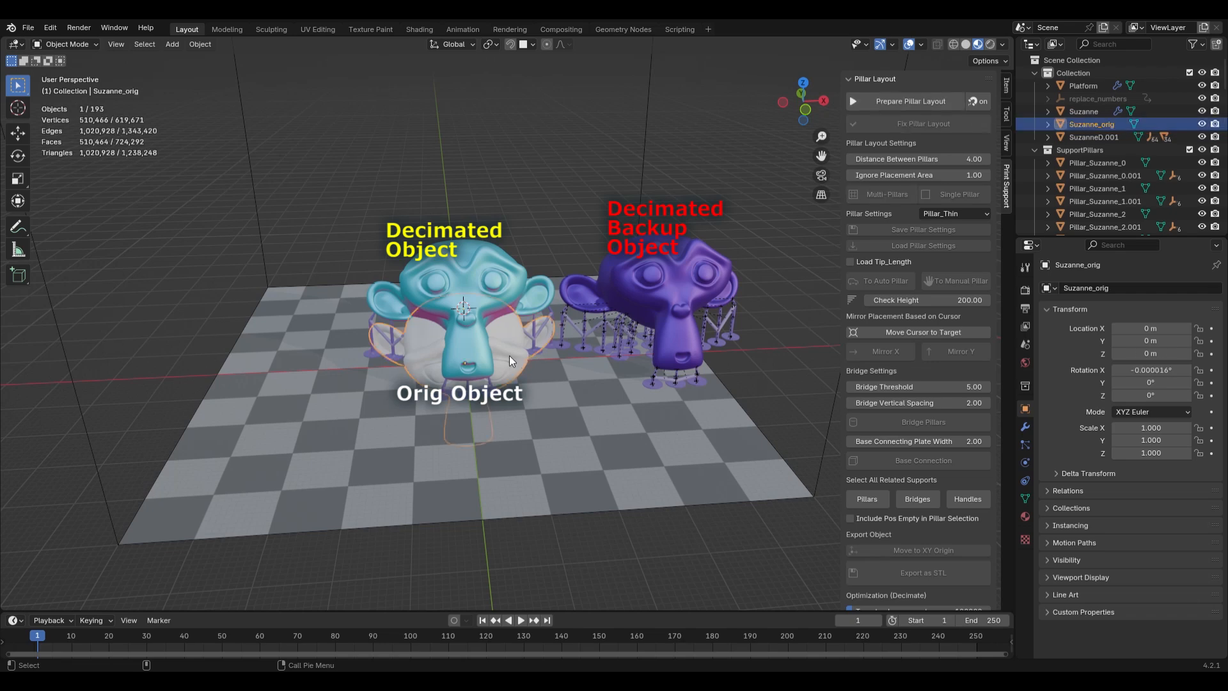
{"action": "left_click", "coordinate": [467, 264], "text": "shift"}
{"action": "scroll", "coordinate": [908, 508], "scroll_direction": "down", "scroll_amount": 12}
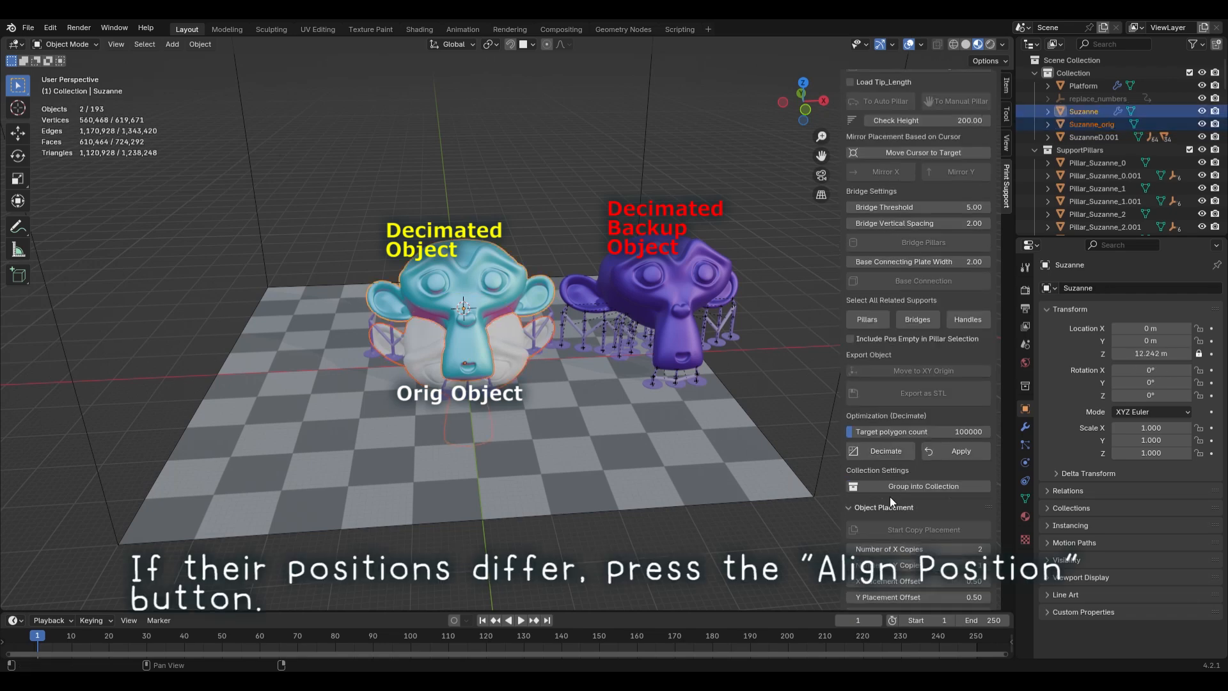
{"action": "left_click", "coordinate": [877, 475]}
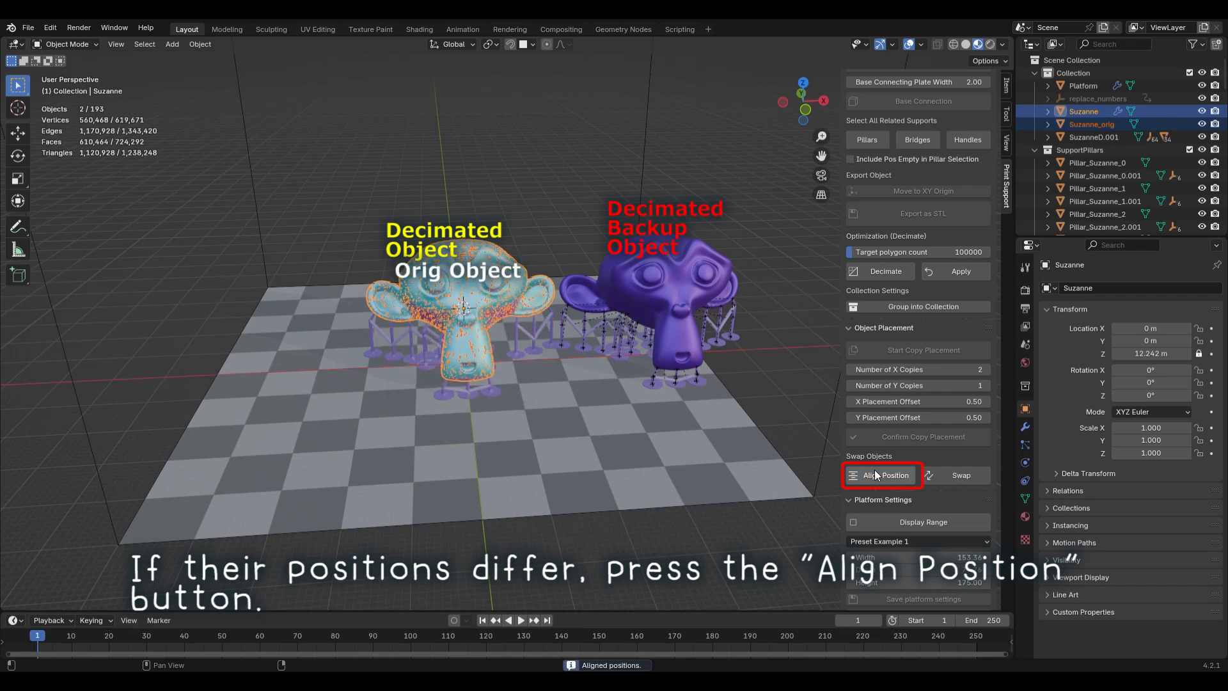
Step: Check the alignment from another angle and swap the decimated head for Suzanne_orig
{"action": "middle_click_drag", "start_coordinate": [568, 383], "coordinate": [597, 394]}
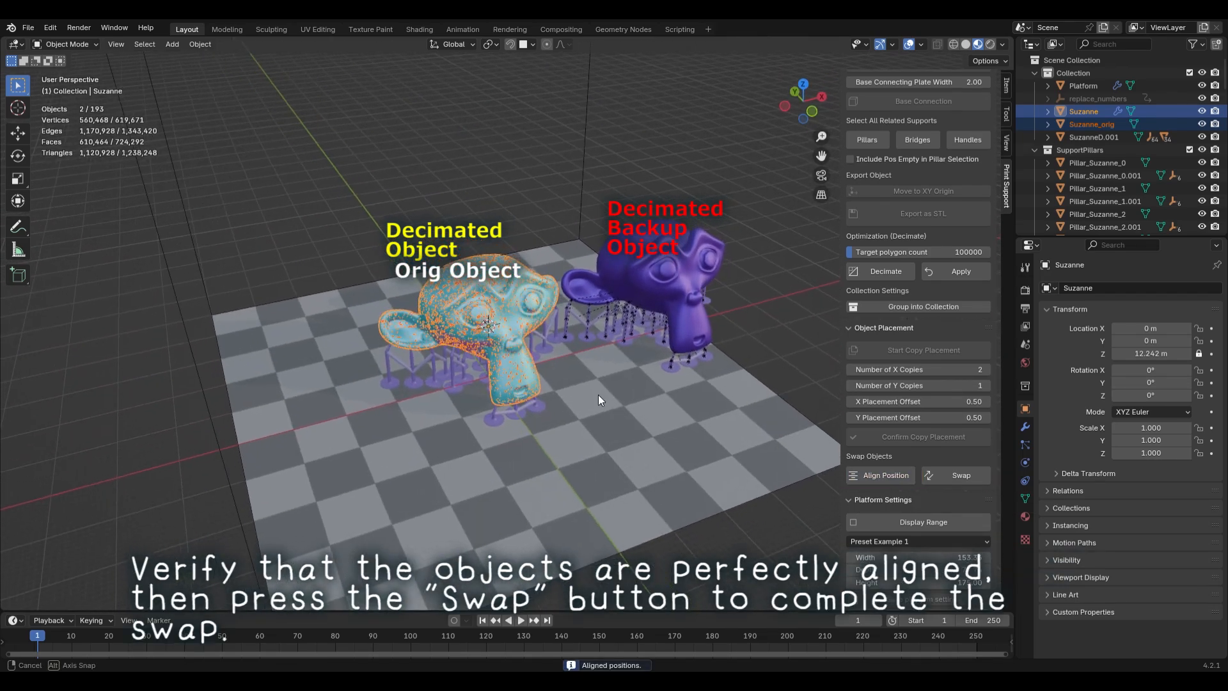
{"action": "left_click", "coordinate": [932, 475]}
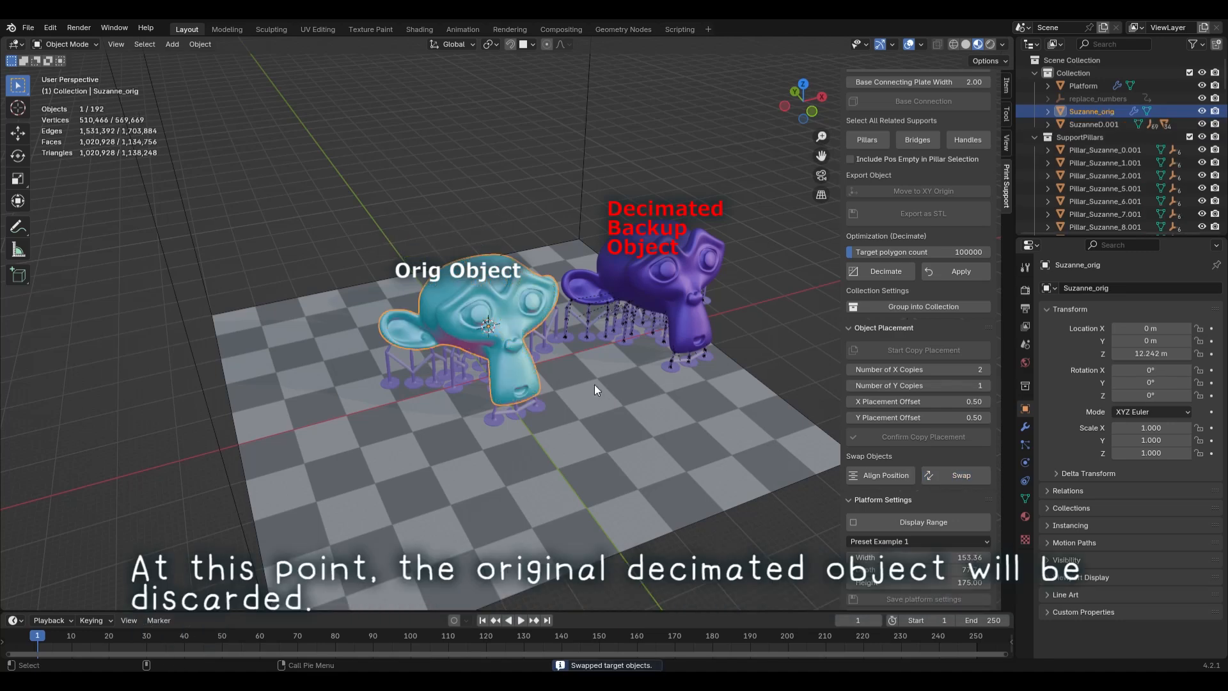
Step: Fix the pillar layout on Suzanne_orig and export it with its supports as Suzanne_orig.stl in the print_data folder
{"action": "scroll", "coordinate": [921, 224], "scroll_direction": "up", "scroll_amount": 10}
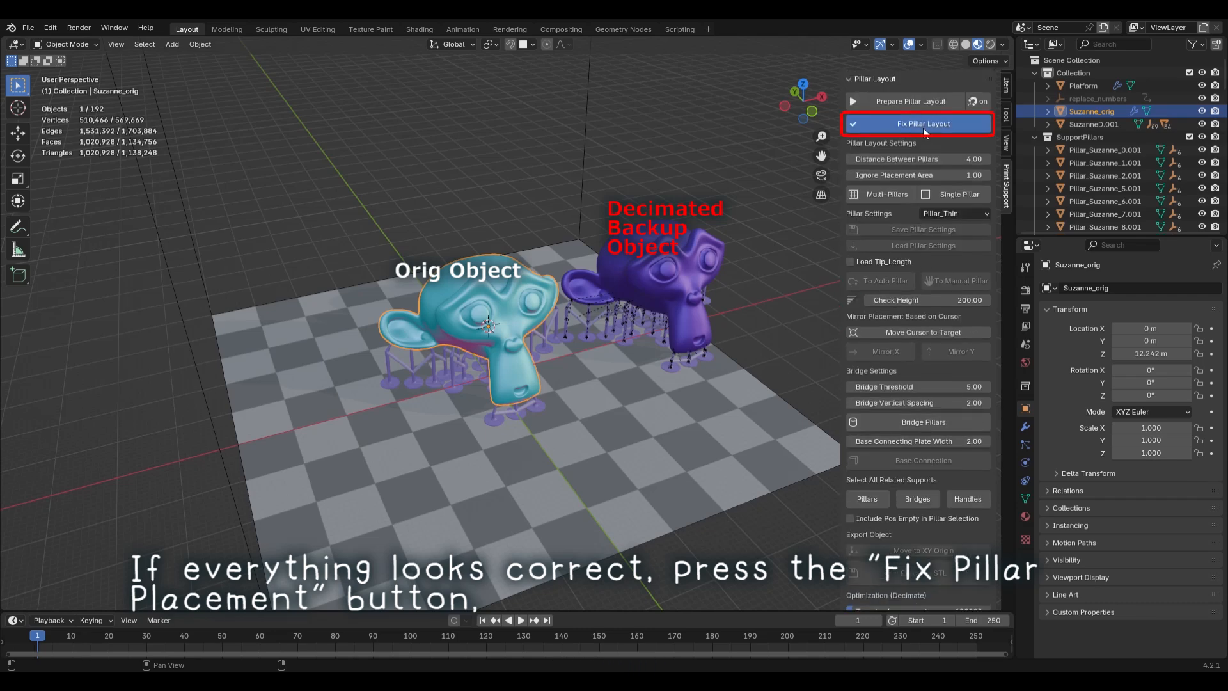
{"action": "left_click", "coordinate": [923, 127]}
{"action": "scroll", "coordinate": [923, 298], "scroll_direction": "down", "scroll_amount": 6}
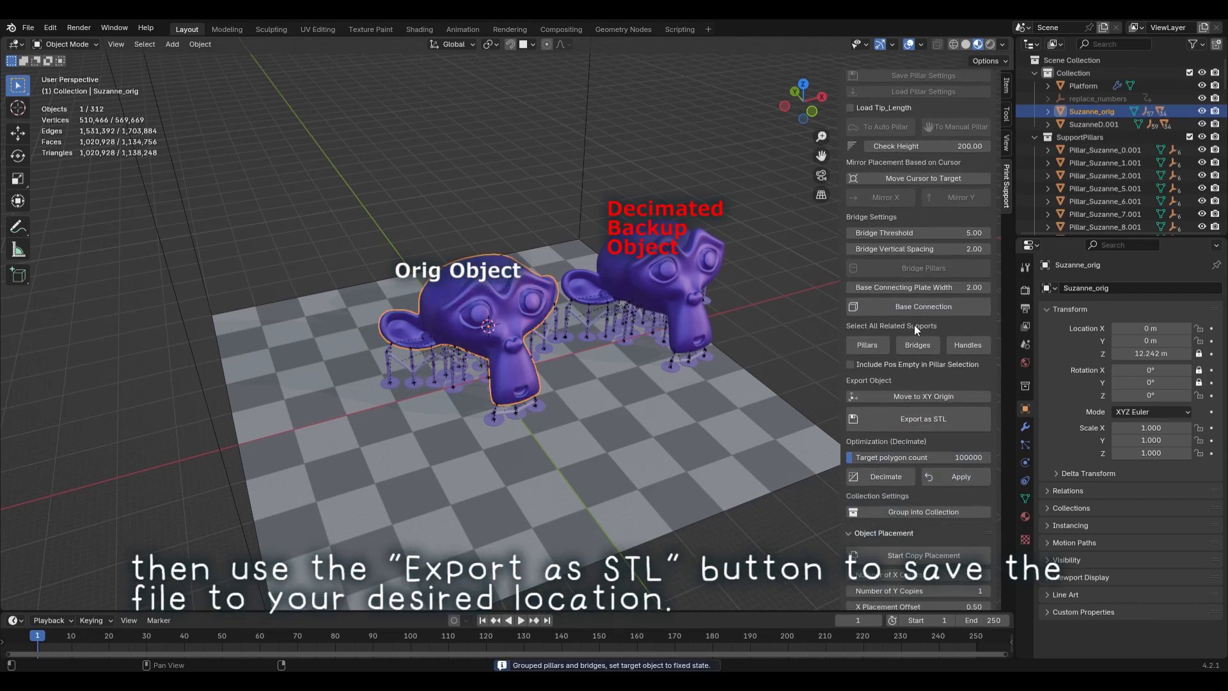
{"action": "left_click", "coordinate": [913, 427]}
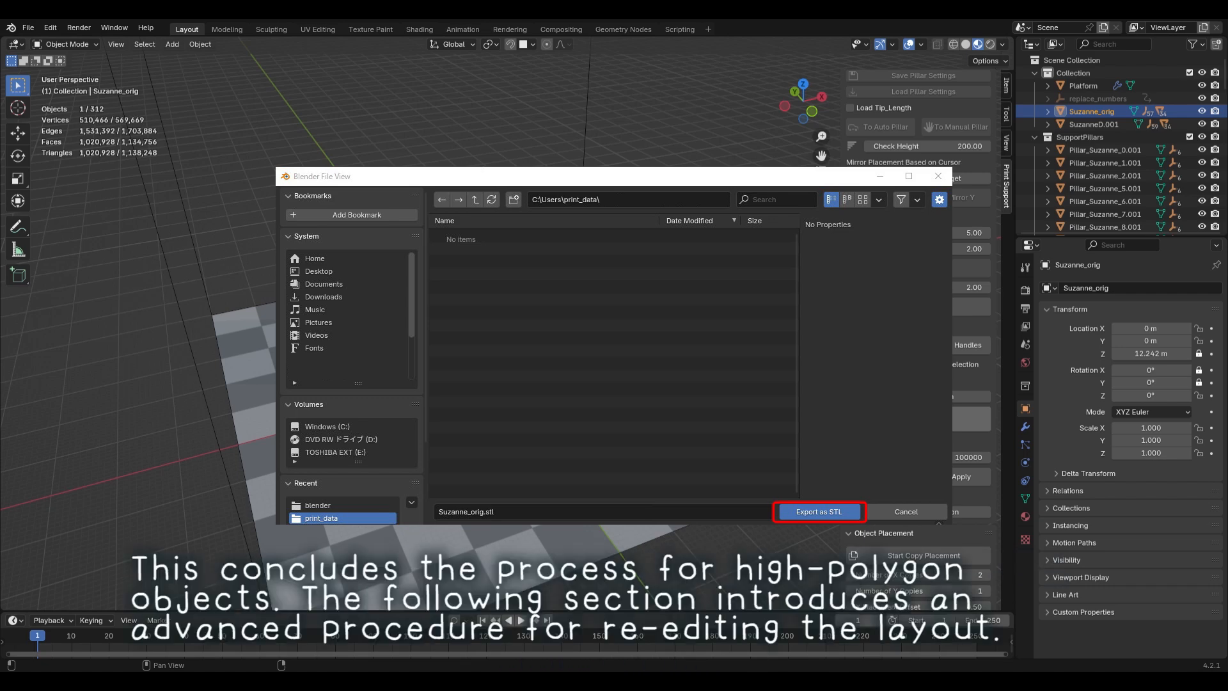
{"action": "left_click", "coordinate": [798, 508]}
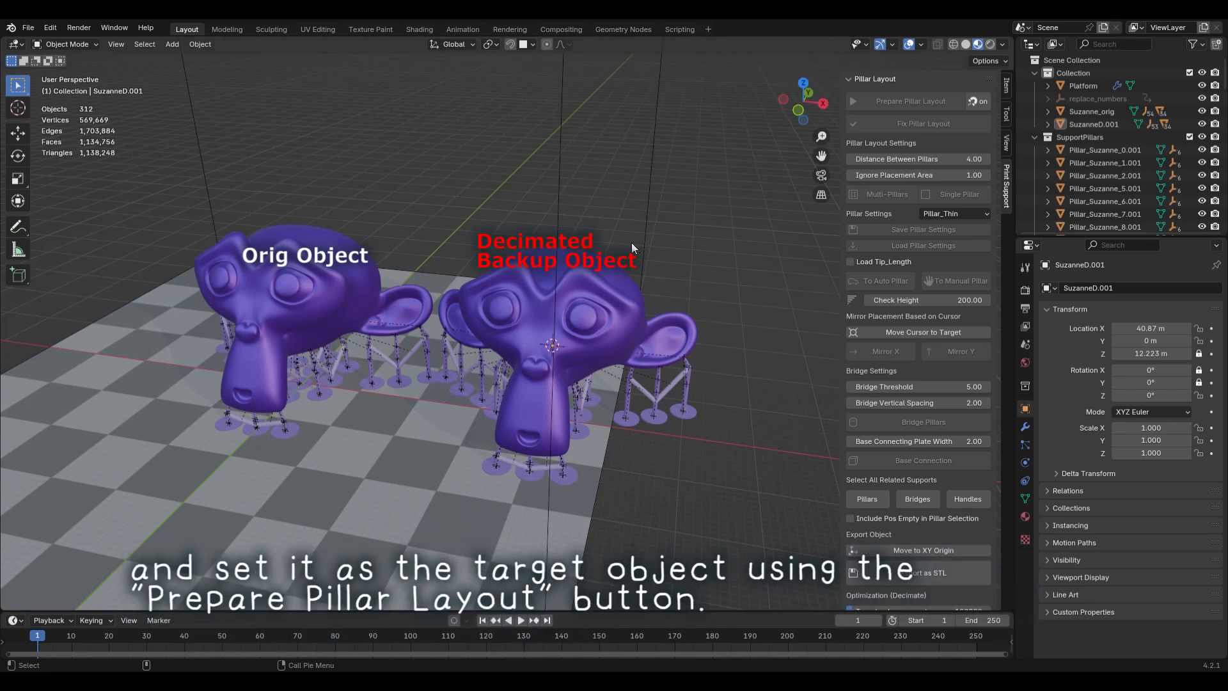
Step: Set the decimated backup head SuzanneD.001 as the target with Prepare Pillar Layout
{"action": "left_click", "coordinate": [584, 269]}
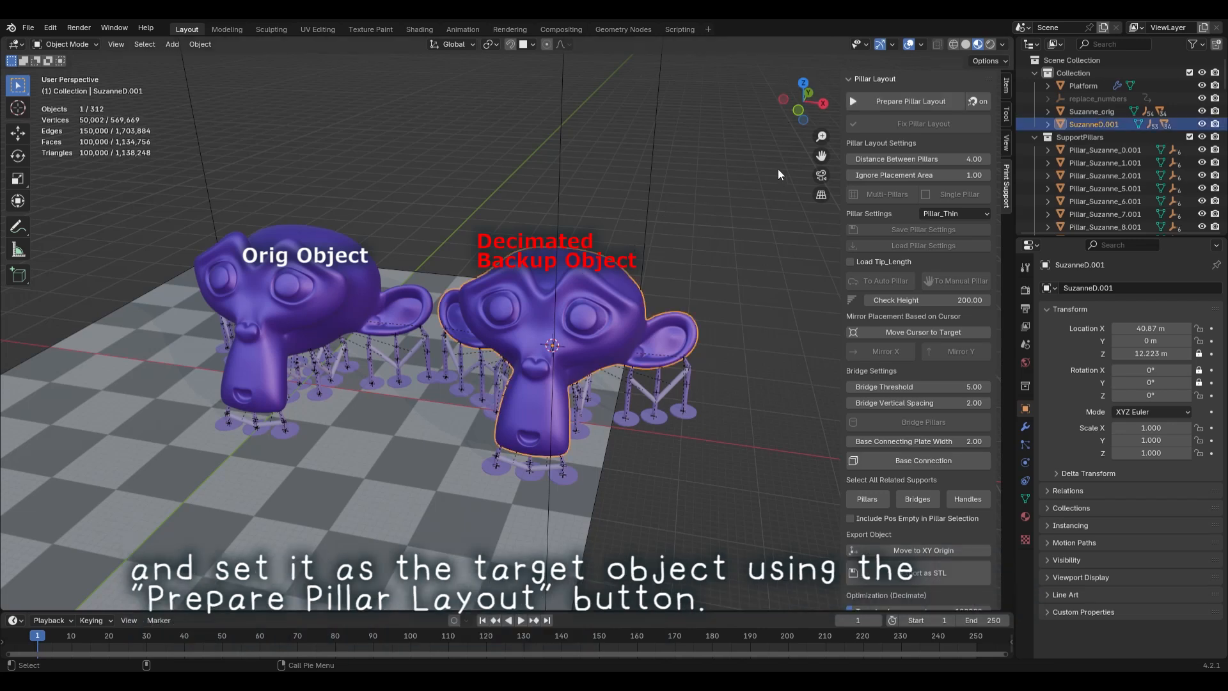
{"action": "left_click", "coordinate": [902, 97]}
Step: Duplicate the innermost ear pillar twice onto the underside of the backup head's cheek and mirror the two copies along X
{"action": "left_click", "coordinate": [626, 389]}
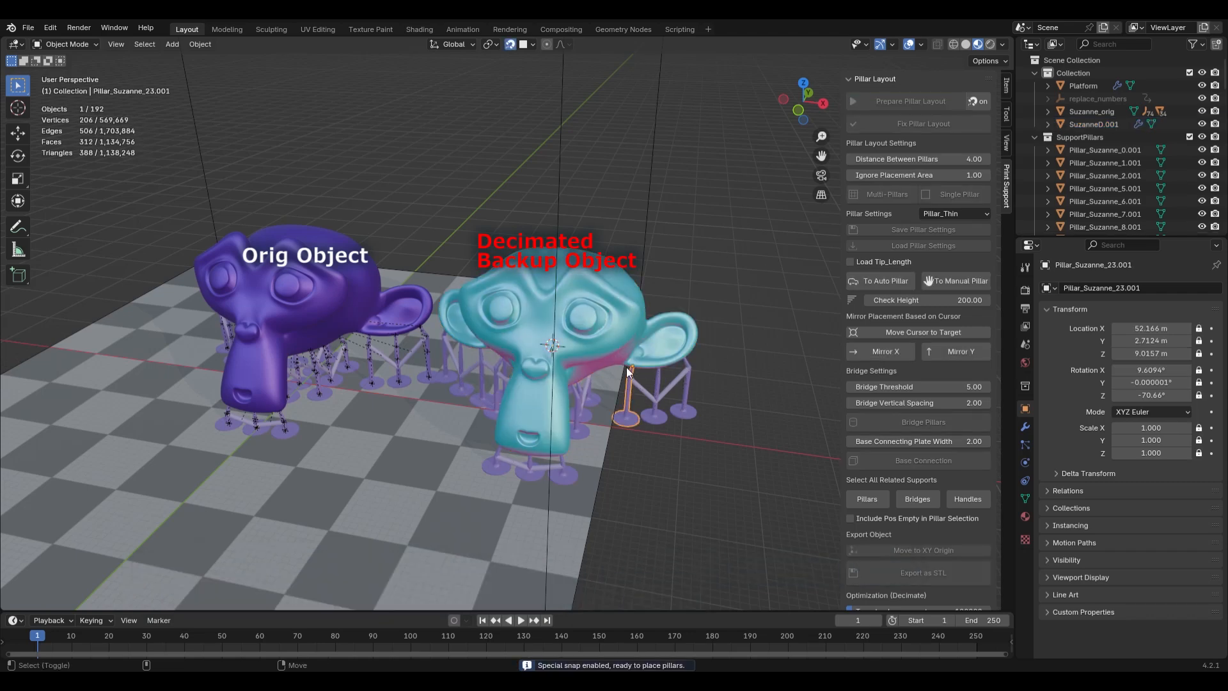
{"action": "key", "text": "shift+d"}
{"action": "left_click", "coordinate": [604, 361]}
{"action": "key", "text": "shift+d"}
{"action": "left_click", "coordinate": [615, 358]}
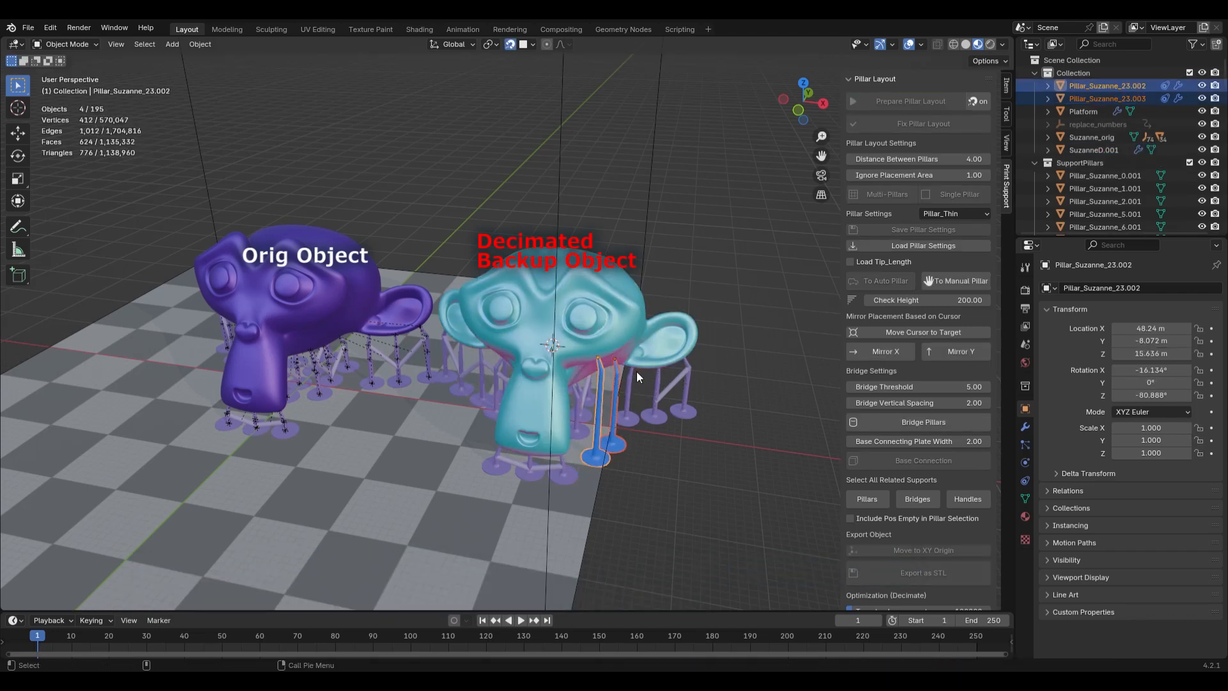
{"action": "left_click", "coordinate": [861, 351]}
Step: Bridge the four new cheek pillars together with the neighbouring ear pillar and fix the backup head's pillar layout
{"action": "left_click", "coordinate": [617, 385]}
{"action": "left_click", "coordinate": [599, 385], "text": "shift"}
{"action": "left_click", "coordinate": [484, 374], "text": "shift"}
{"action": "left_click", "coordinate": [479, 369], "text": "shift"}
{"action": "left_click", "coordinate": [628, 385], "text": "shift"}
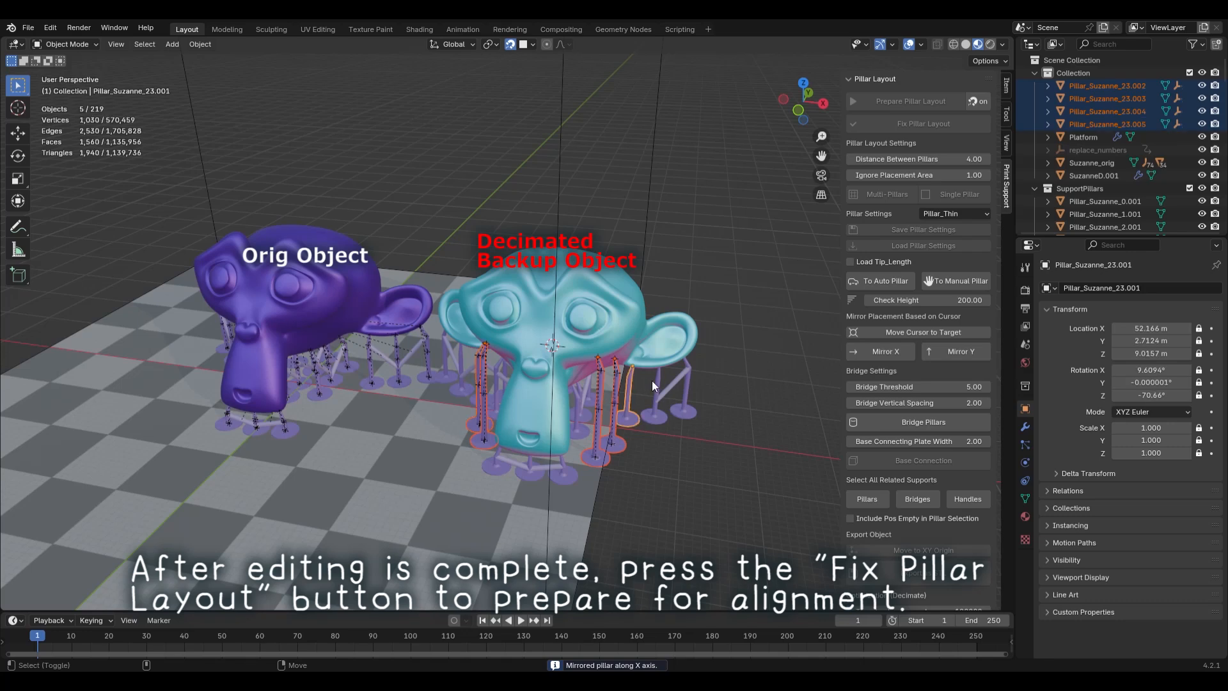
{"action": "left_click", "coordinate": [905, 427]}
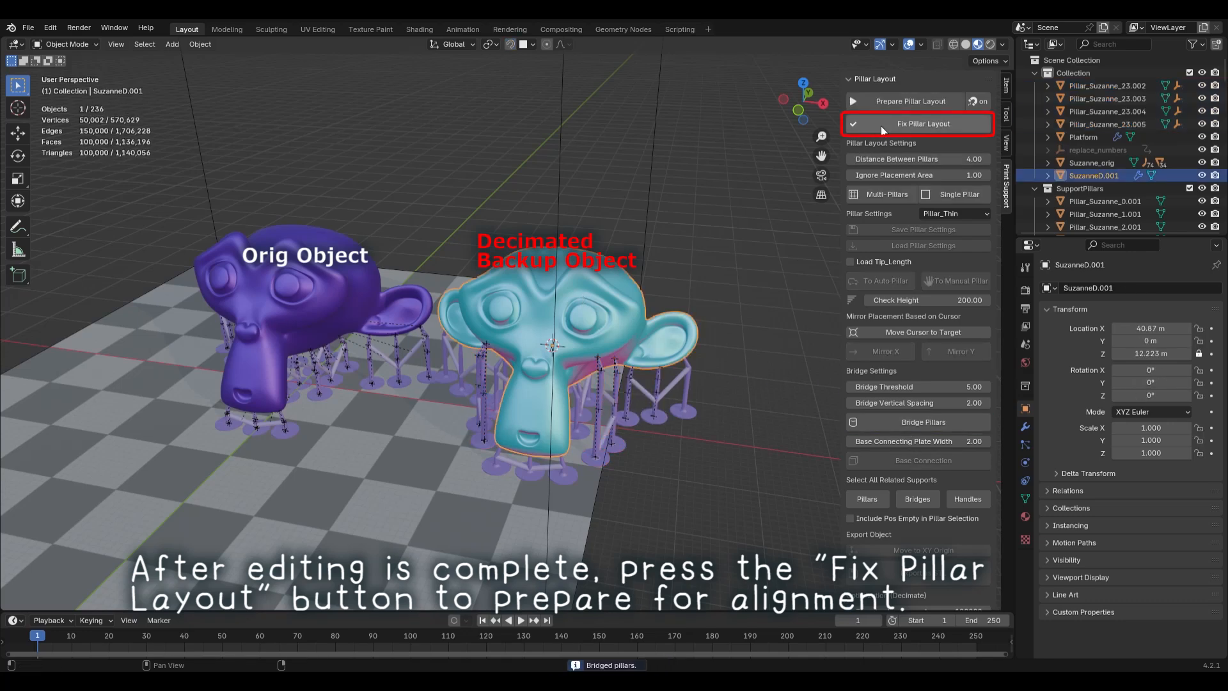
{"action": "left_click", "coordinate": [881, 125]}
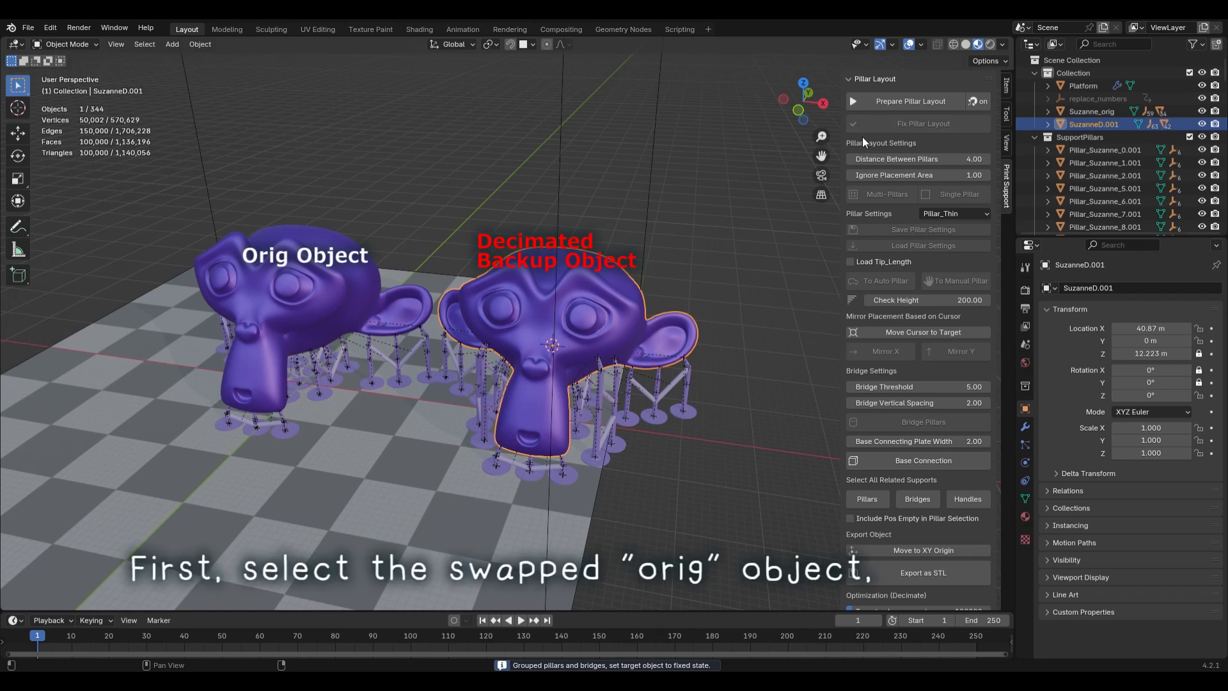
Step: Delete all of Suzanne_orig's pillars, including their position empties, and all of its bridges
{"action": "left_click", "coordinate": [294, 280]}
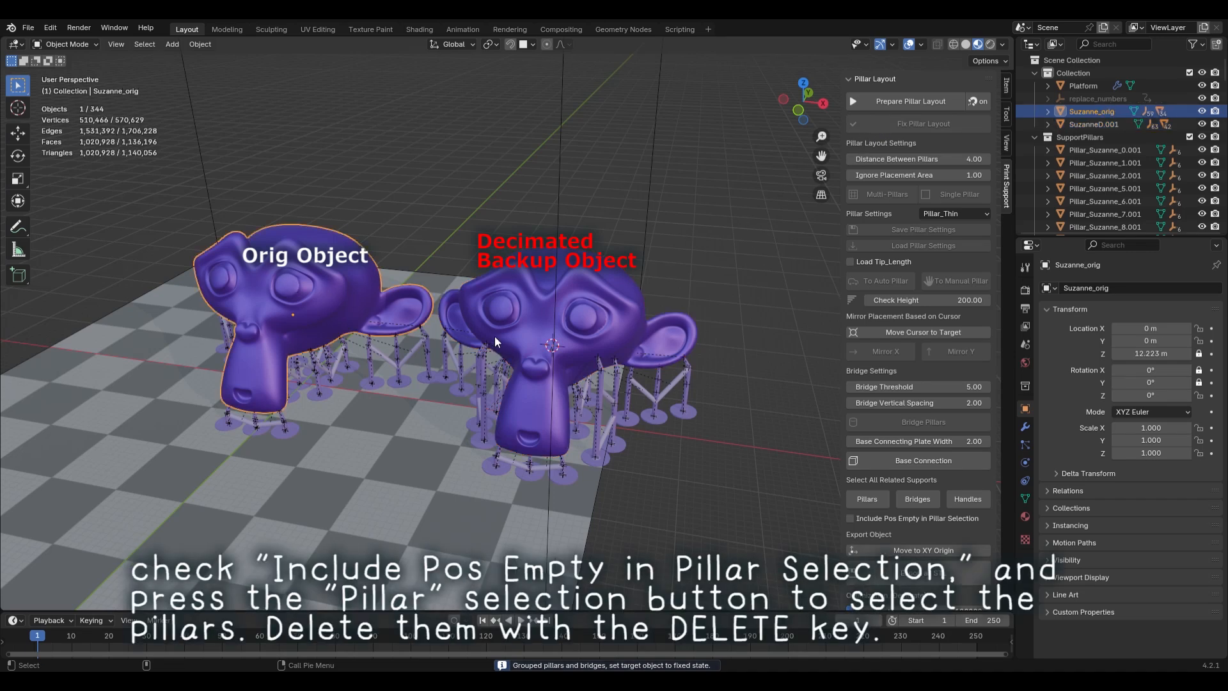
{"action": "left_click", "coordinate": [850, 518]}
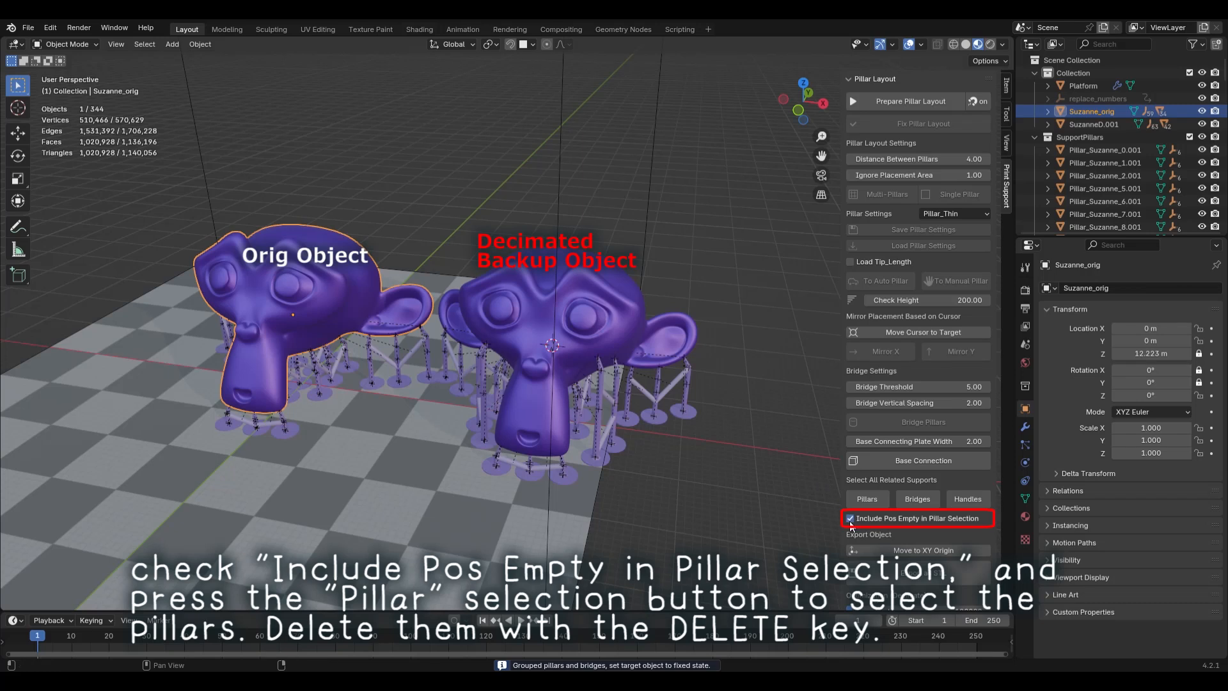
{"action": "left_click", "coordinate": [864, 498]}
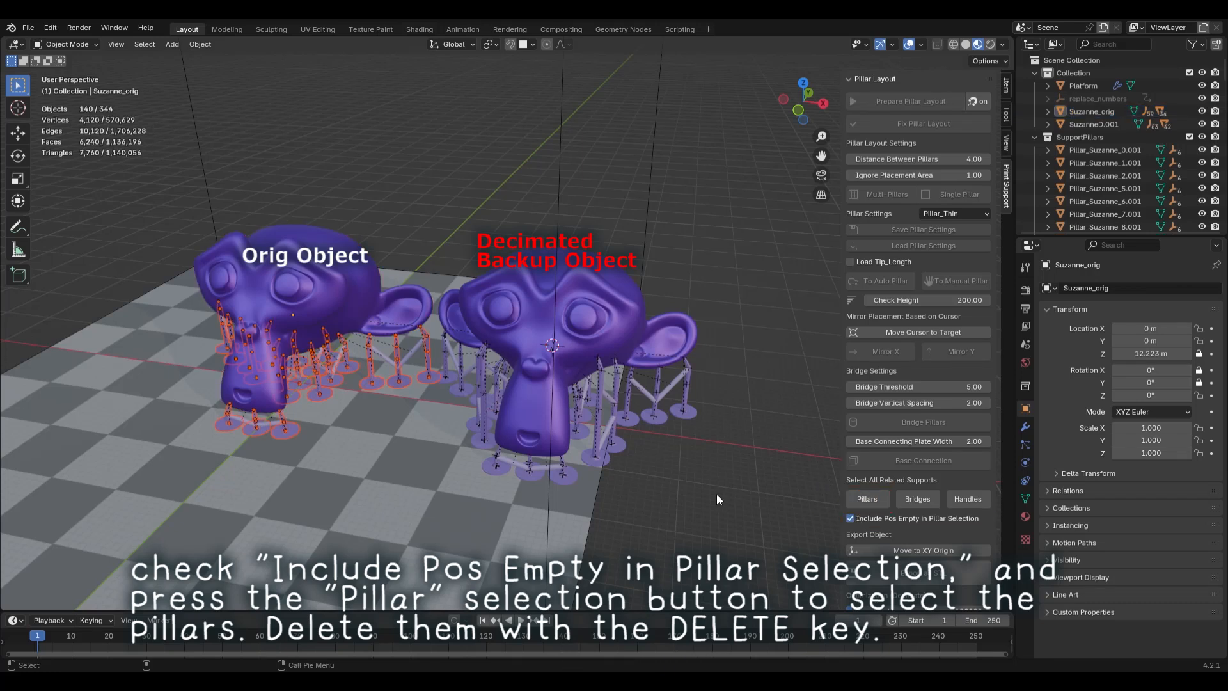
{"action": "key", "text": "Delete"}
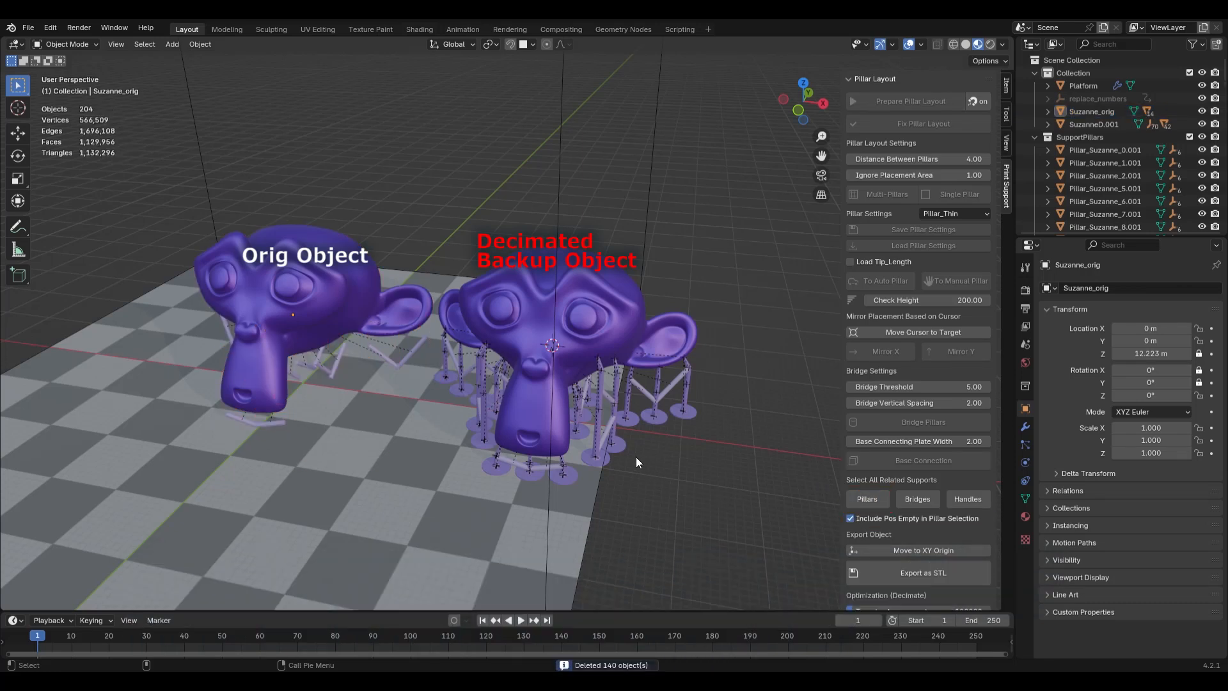
{"action": "left_click", "coordinate": [917, 499]}
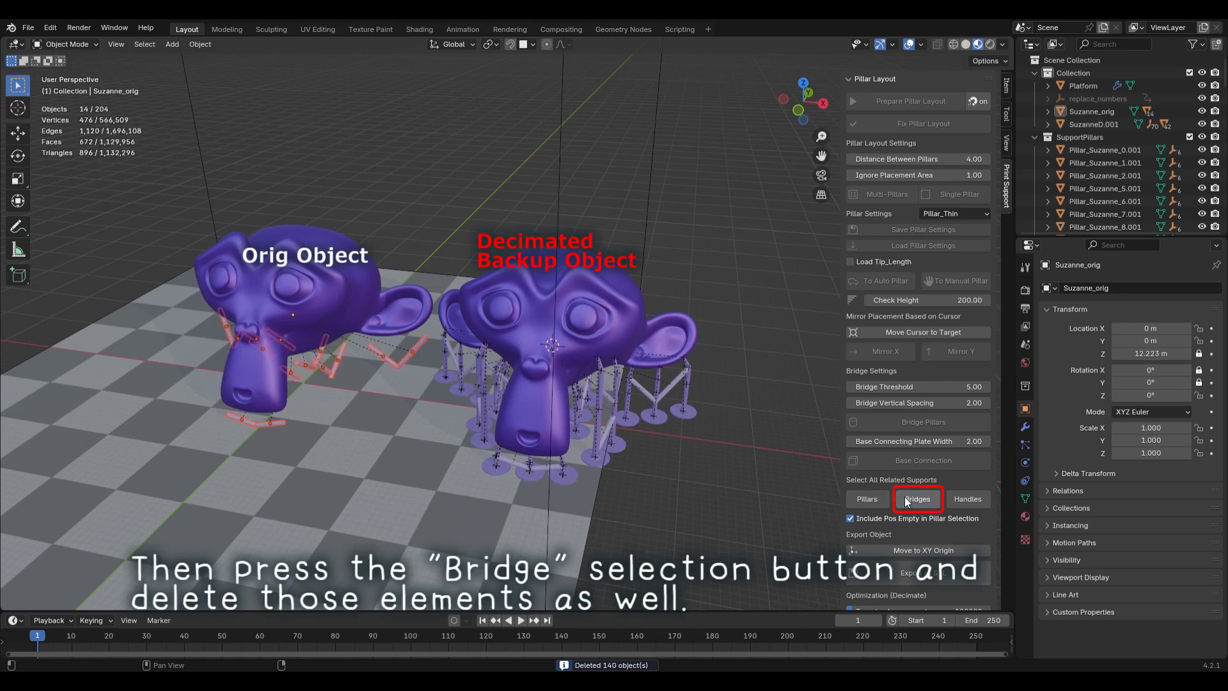
{"action": "key", "text": "Delete"}
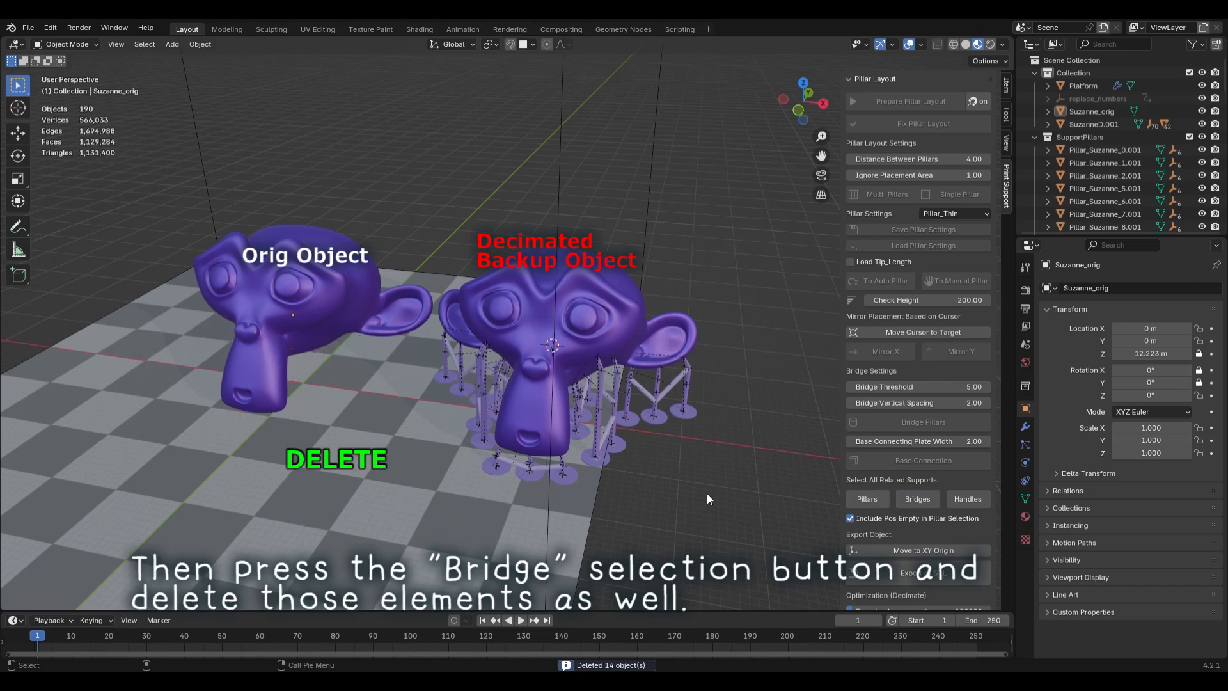
Step: Back up the edited decimated head SuzanneD.001 with its supports, using copy placement with 2 copies along X
{"action": "middle_click_drag", "start_coordinate": [384, 457], "coordinate": [405, 427]}
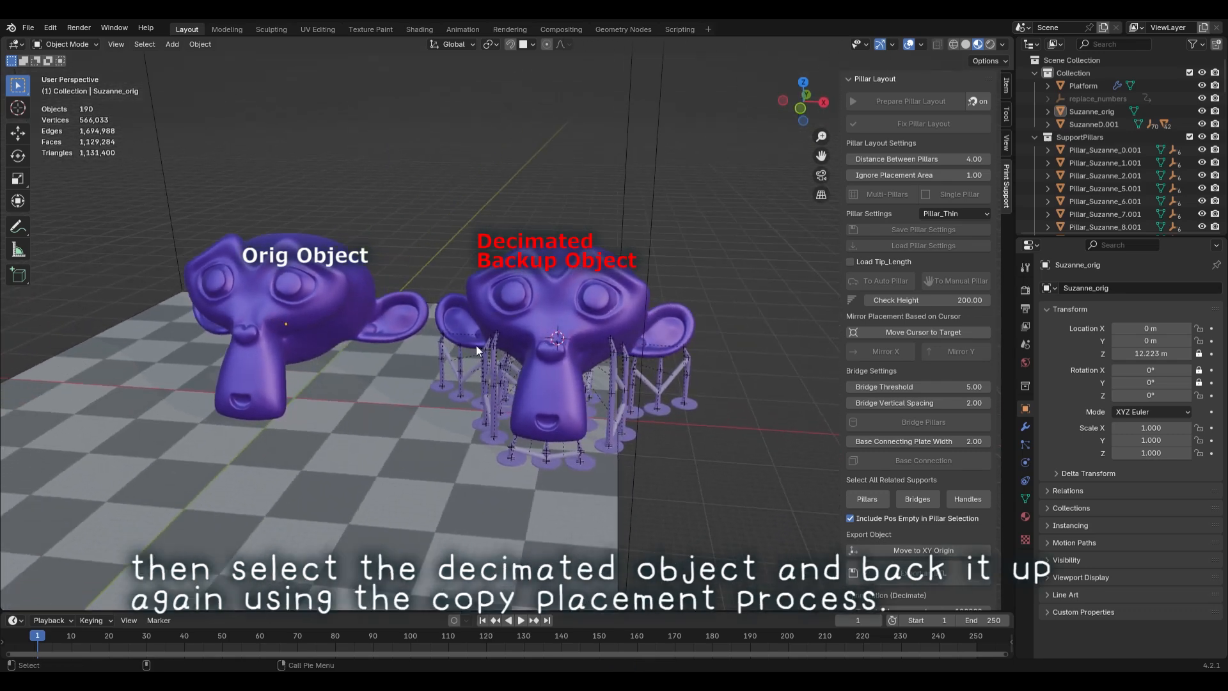
{"action": "left_click", "coordinate": [540, 290]}
{"action": "scroll", "coordinate": [881, 529], "scroll_direction": "down", "scroll_amount": 6}
{"action": "left_click", "coordinate": [888, 505]}
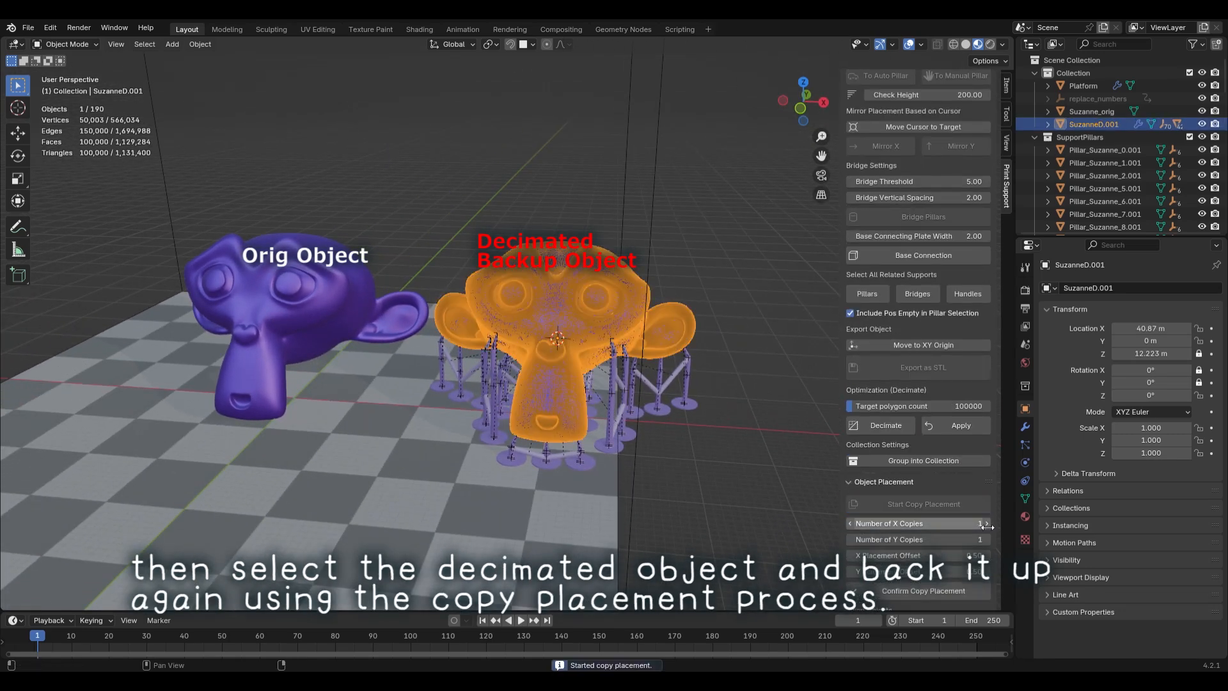
{"action": "left_click", "coordinate": [700, 515]}
{"action": "scroll", "coordinate": [700, 510], "scroll_direction": "down", "scroll_amount": 3}
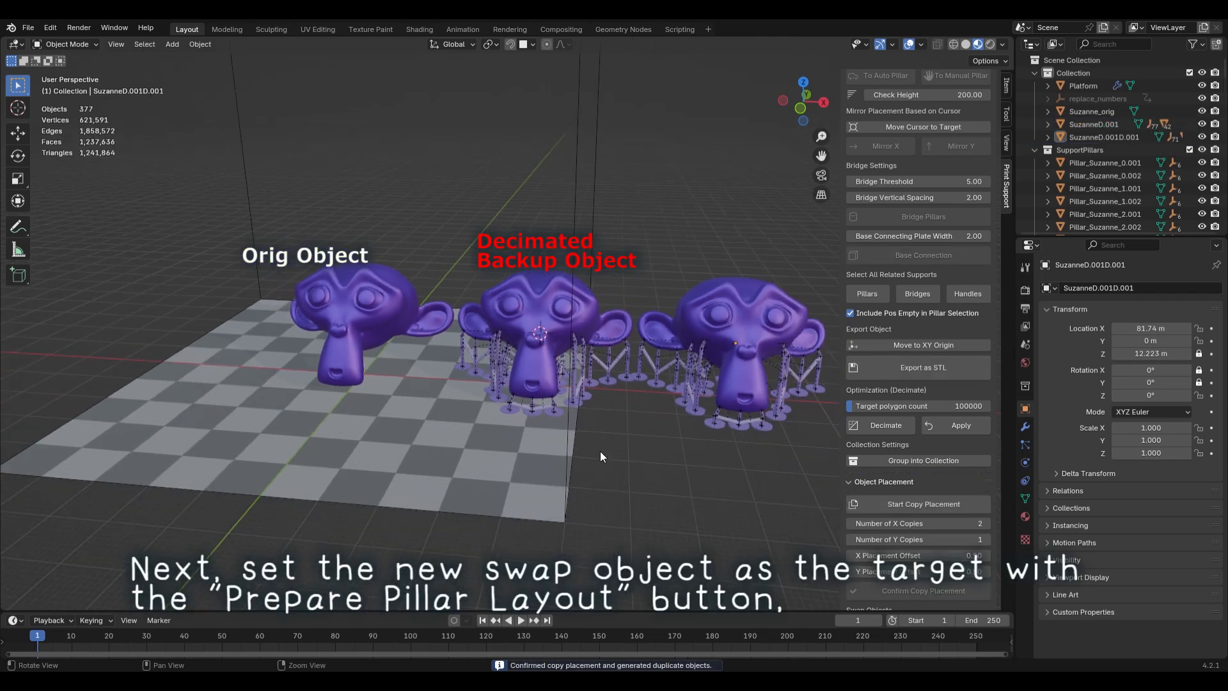
Step: Set the middle decimated head SuzanneD.001 as the swap target with Prepare Pillar Layout
{"action": "left_click", "coordinate": [530, 298]}
{"action": "scroll", "coordinate": [921, 175], "scroll_direction": "up", "scroll_amount": 6}
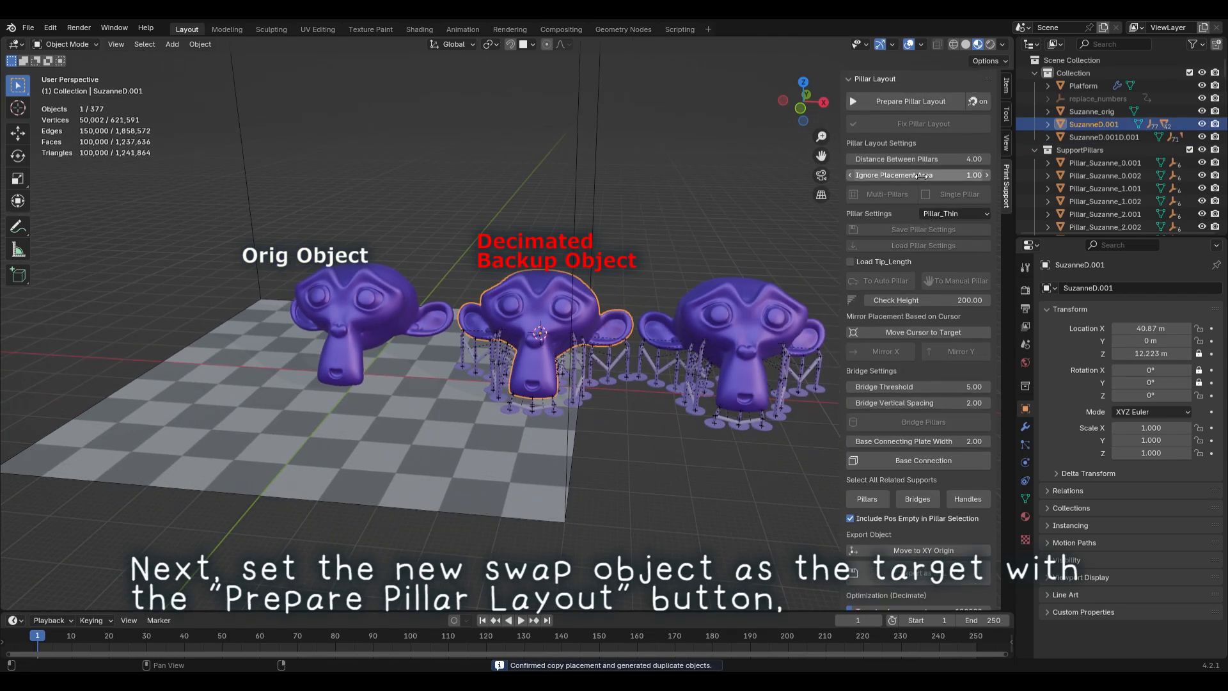
{"action": "left_click", "coordinate": [888, 102]}
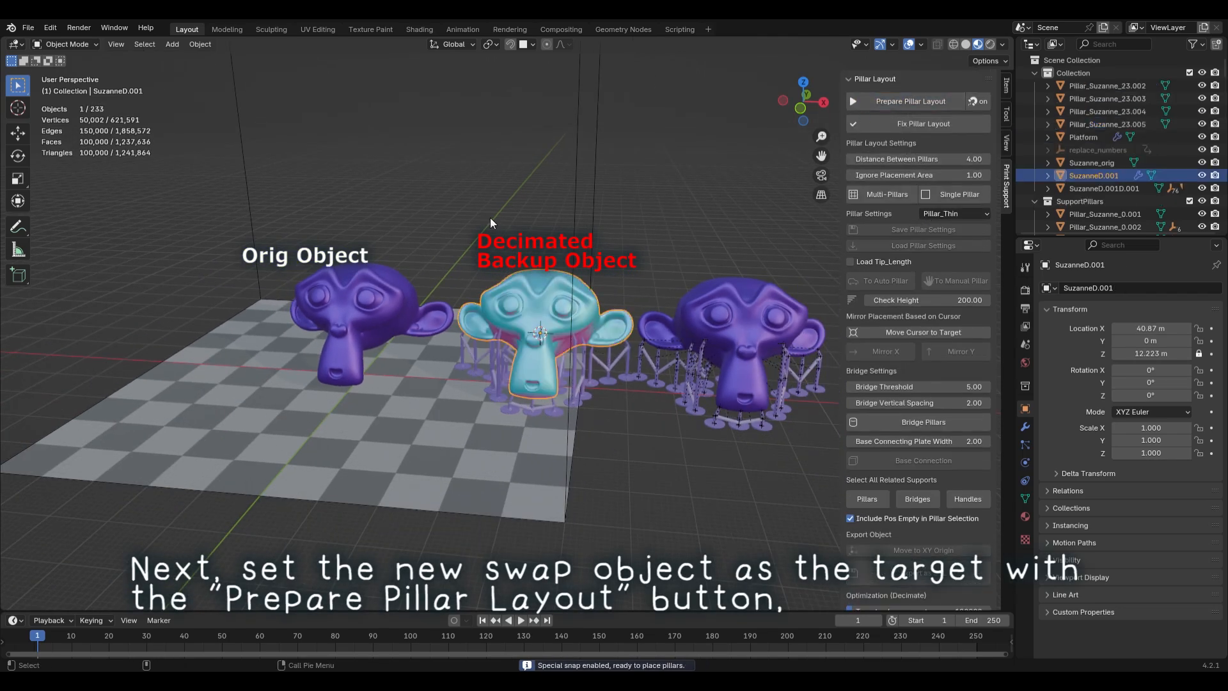
Step: Align Suzanne_orig's position with the target head SuzanneD.001 and swap the two objects
{"action": "left_click", "coordinate": [370, 293]}
{"action": "left_click", "coordinate": [524, 300], "text": "shift"}
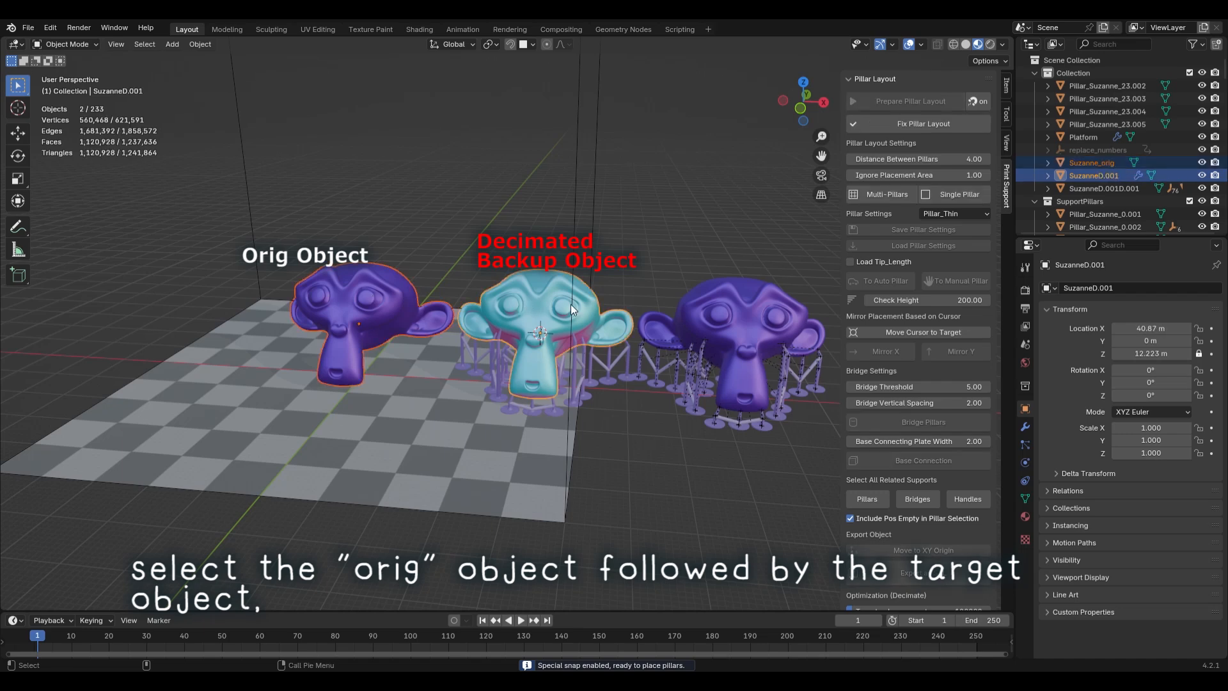
{"action": "scroll", "coordinate": [876, 495], "scroll_direction": "down", "scroll_amount": 6}
{"action": "scroll", "coordinate": [877, 496], "scroll_direction": "down", "scroll_amount": 5}
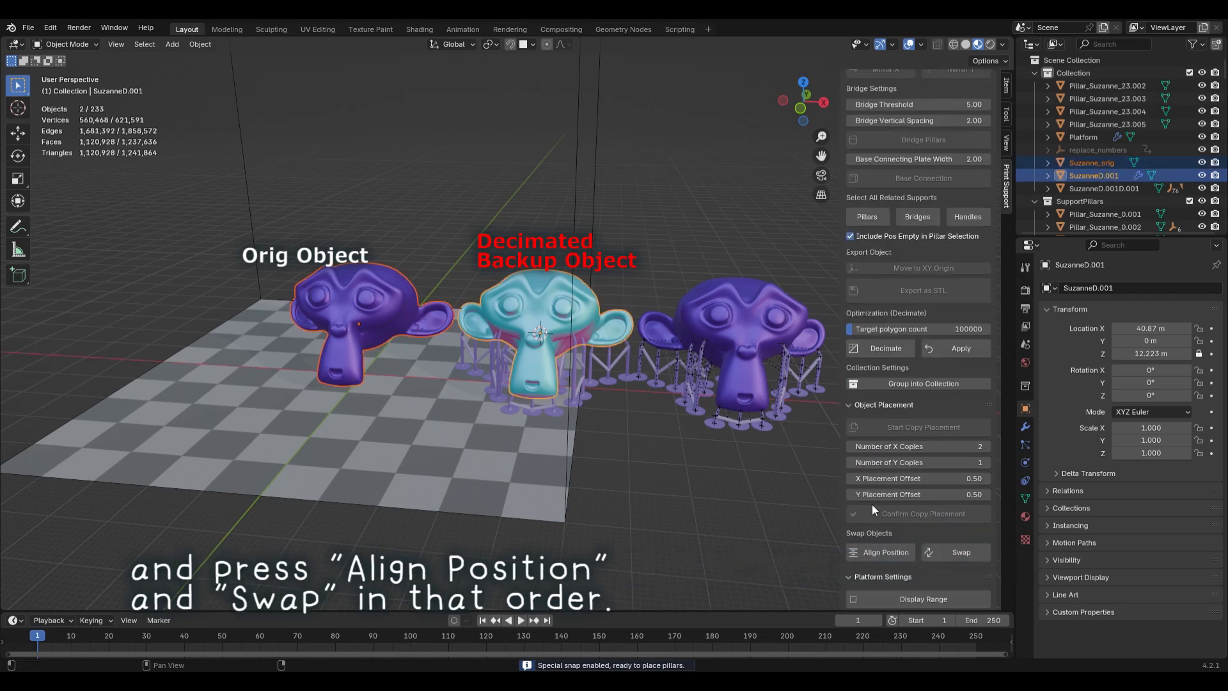
{"action": "left_click", "coordinate": [883, 552]}
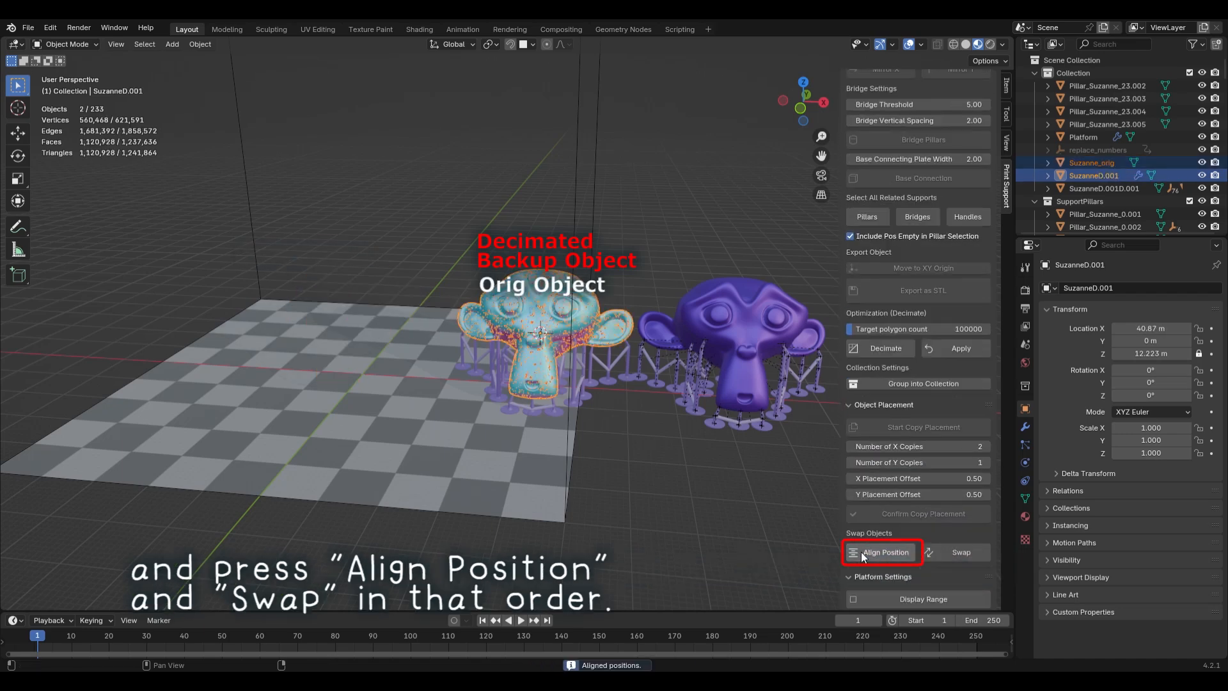
{"action": "left_click", "coordinate": [940, 553]}
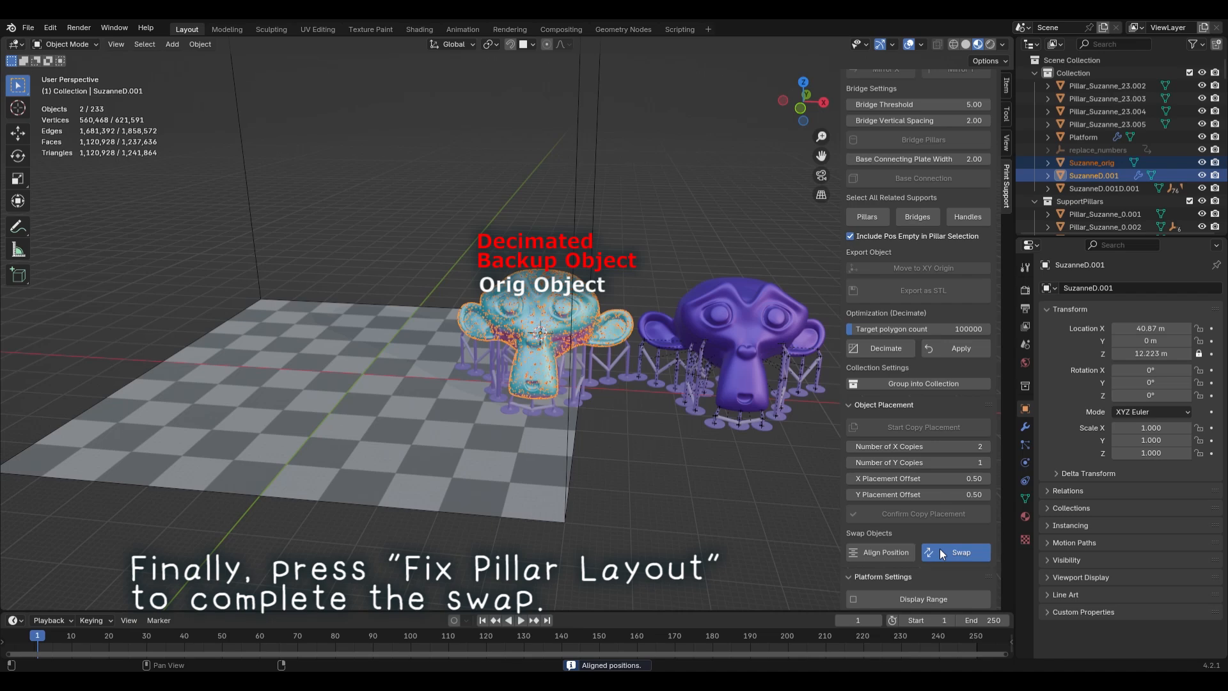
{"action": "left_click", "coordinate": [939, 551]}
Step: Fix the pillar layout on the swapped-in Suzanne_orig and move it with its supports to the XY origin
{"action": "scroll", "coordinate": [888, 409], "scroll_direction": "up", "scroll_amount": 10}
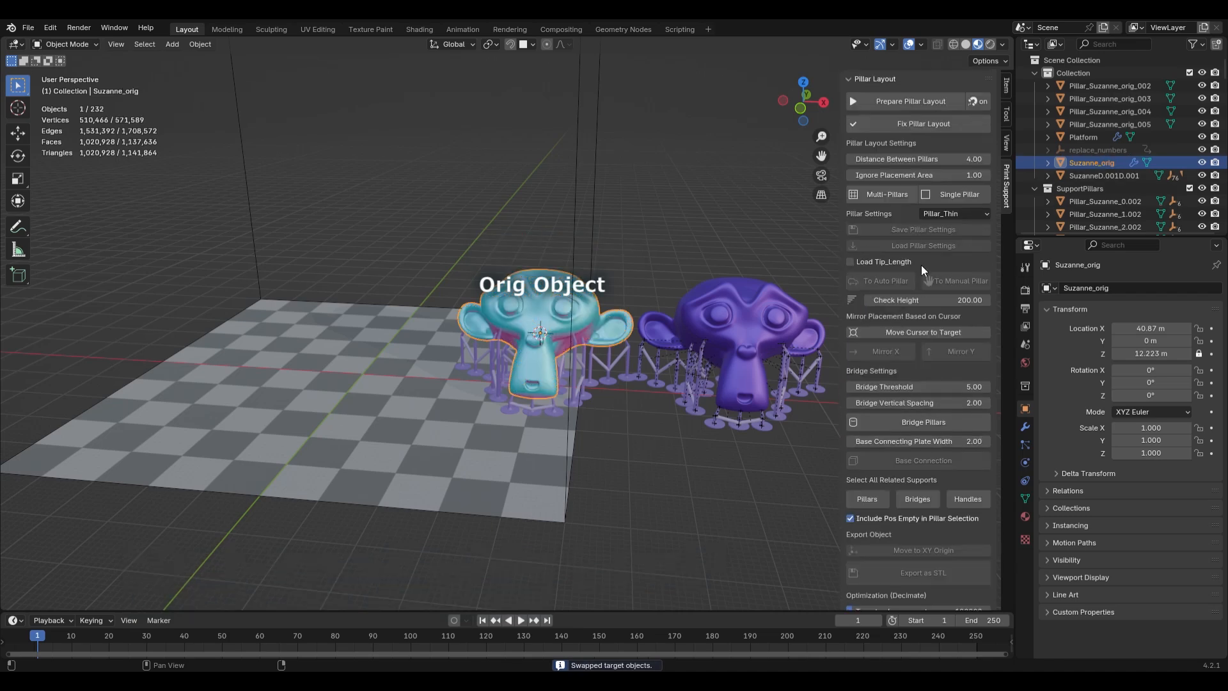
{"action": "left_click", "coordinate": [911, 124]}
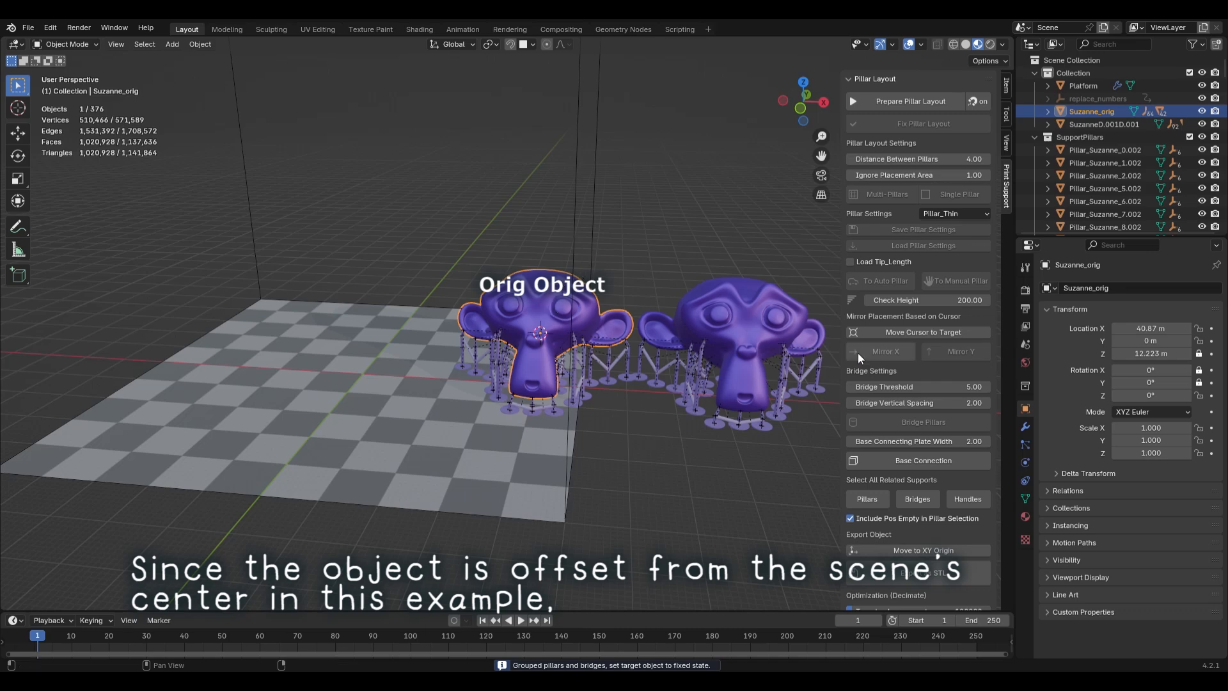
{"action": "scroll", "coordinate": [877, 377], "scroll_direction": "down", "scroll_amount": 8}
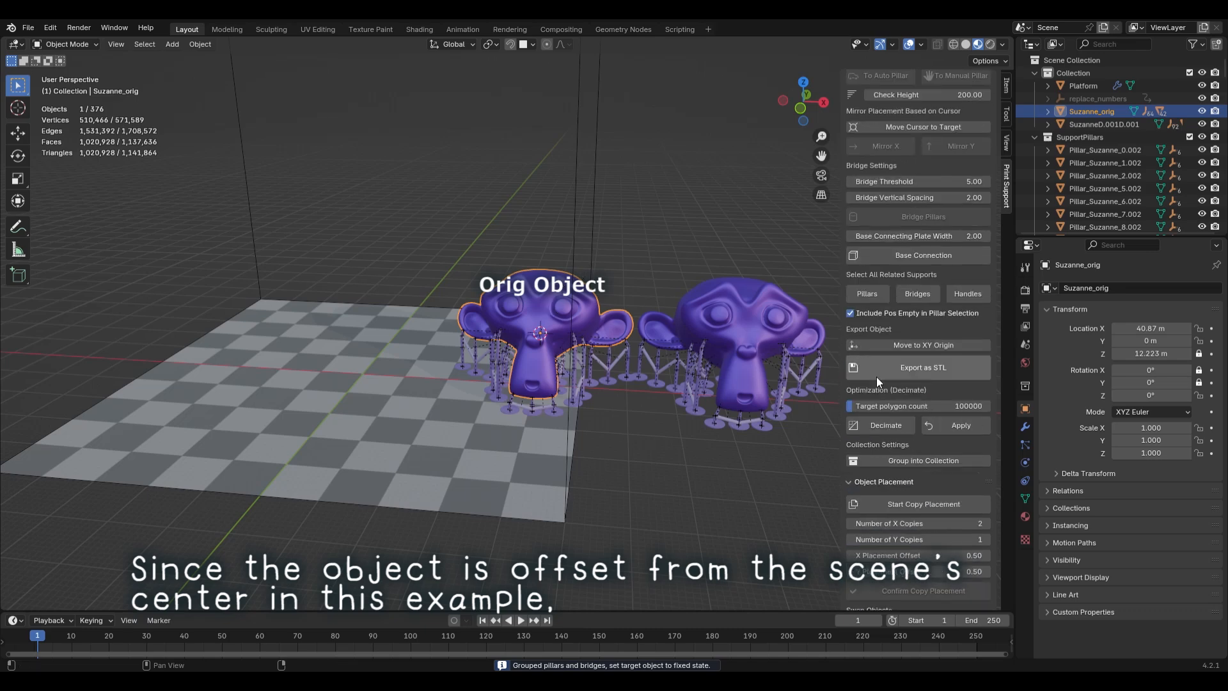
{"action": "left_click", "coordinate": [901, 344]}
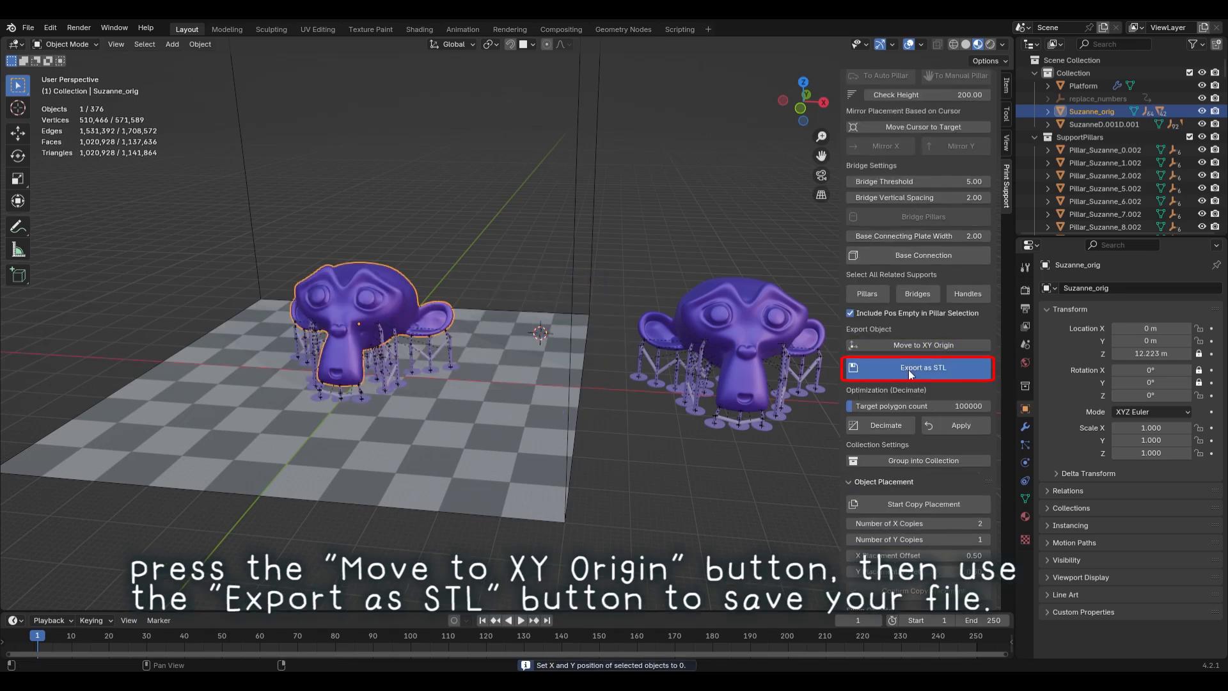
Step: Export the centred Suzanne_orig with its re-edited supports as Suzanne_orig.stl in the print_data folder
{"action": "left_click", "coordinate": [908, 369]}
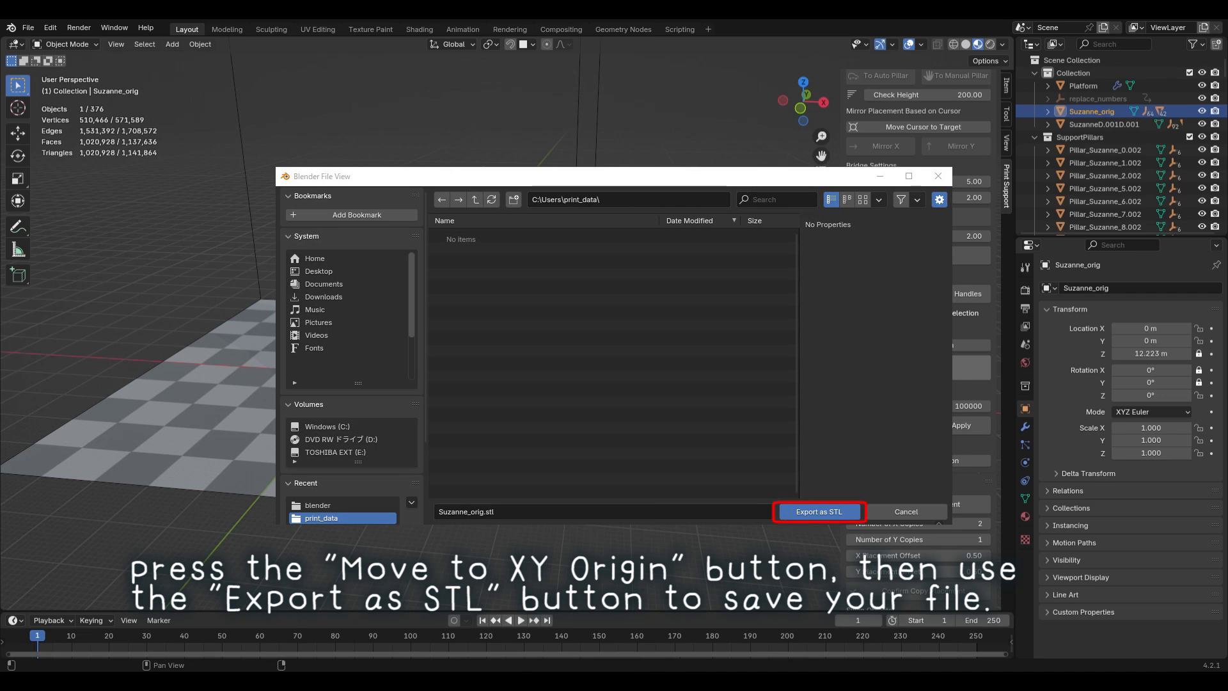
{"action": "left_click", "coordinate": [794, 511]}
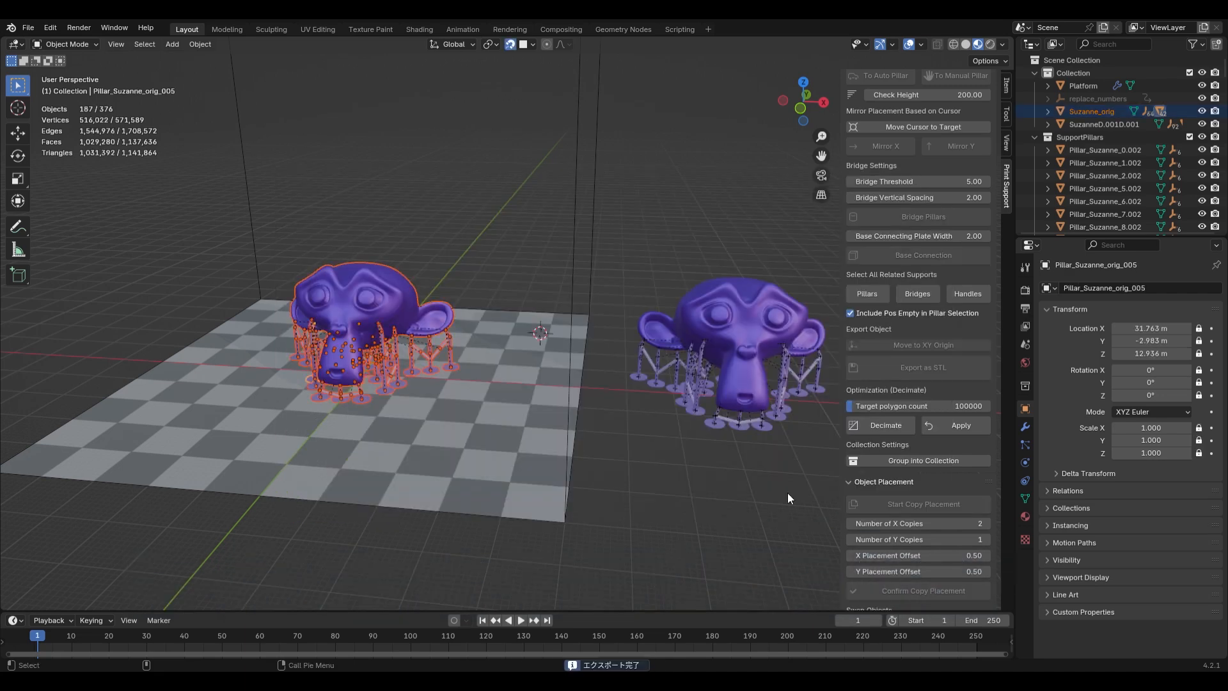